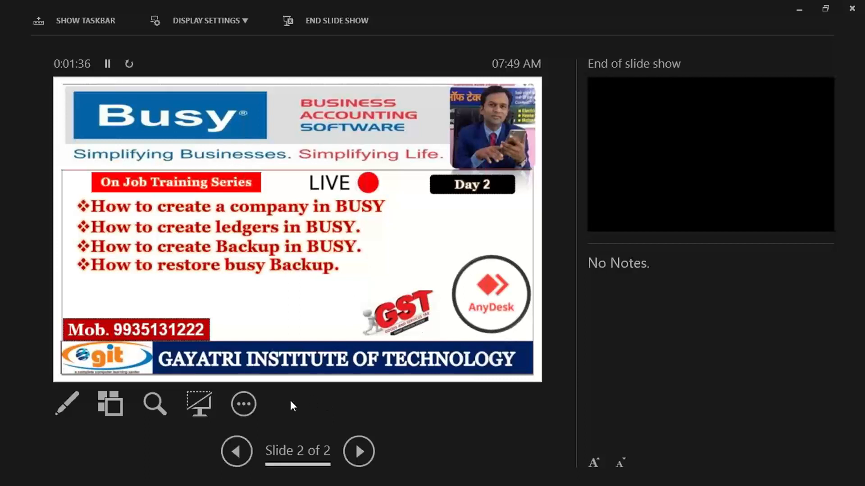
With the black ink pen, underline the first agenda bullet and box the word 'company'
left_click(67, 404)
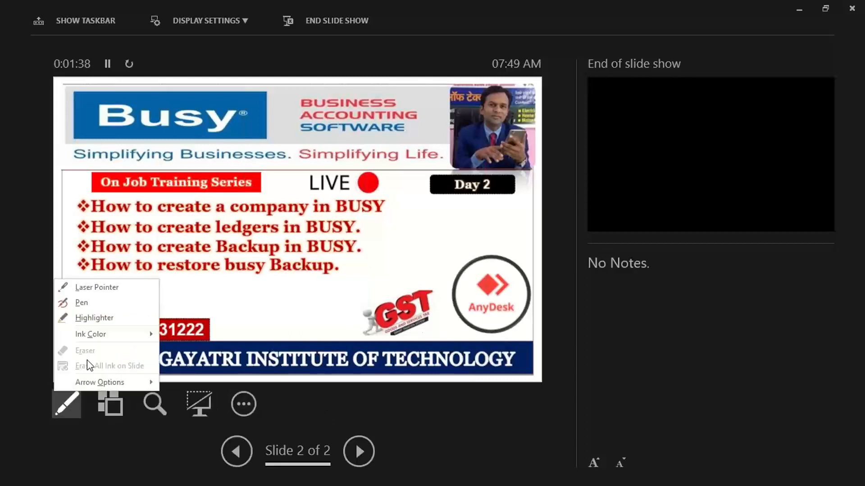
mouse_move(90, 334)
left_click(175, 334)
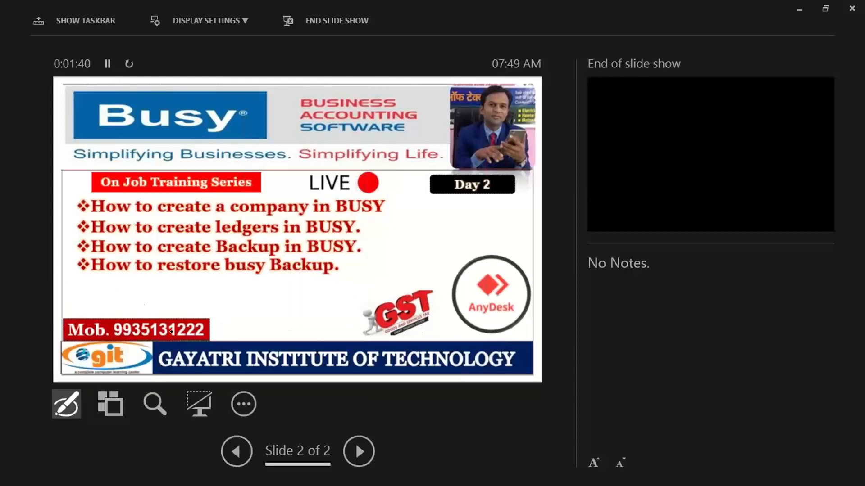
left_click_drag(93, 214, 387, 213)
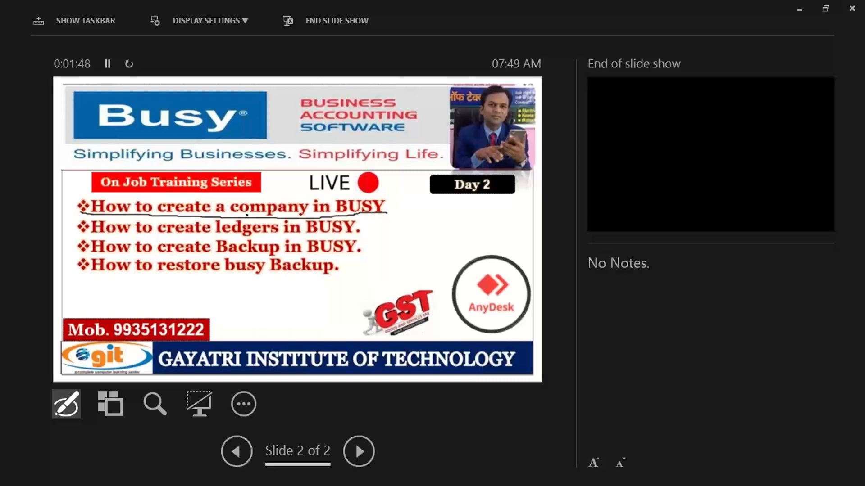
mouse_move(230, 216)
left_mouse_down()
mouse_move(234, 195)
mouse_move(307, 193)
mouse_move(314, 215)
left_mouse_up()
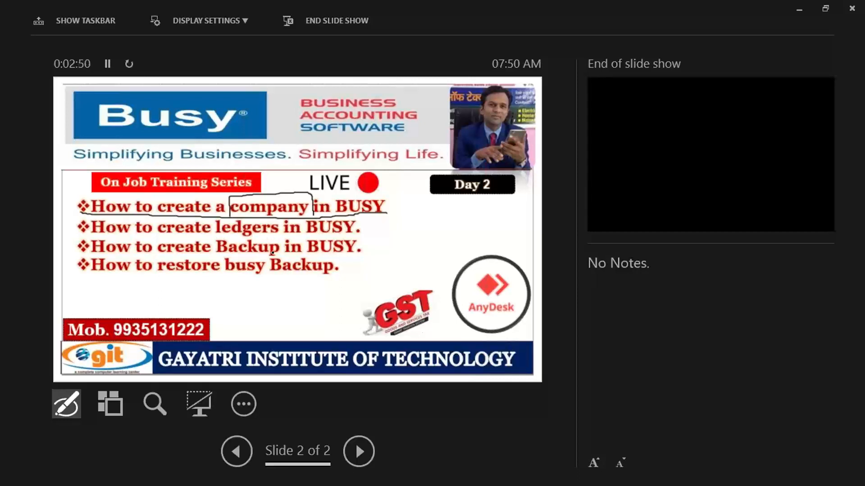
Underline 'restore busy Backup', 'How to create' and 'How to create Backup' in the remaining bullets
left_click_drag(167, 260, 271, 260)
left_click_drag(165, 276, 333, 278)
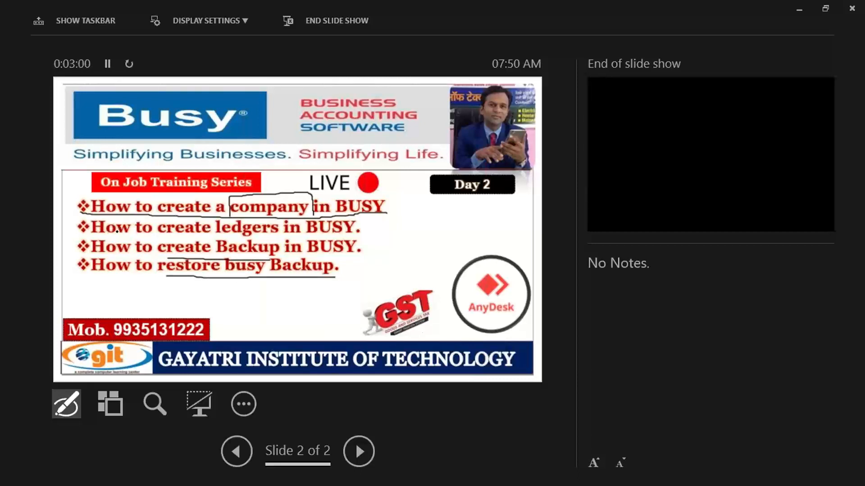
left_click_drag(108, 234, 203, 235)
left_click_drag(119, 257, 201, 258)
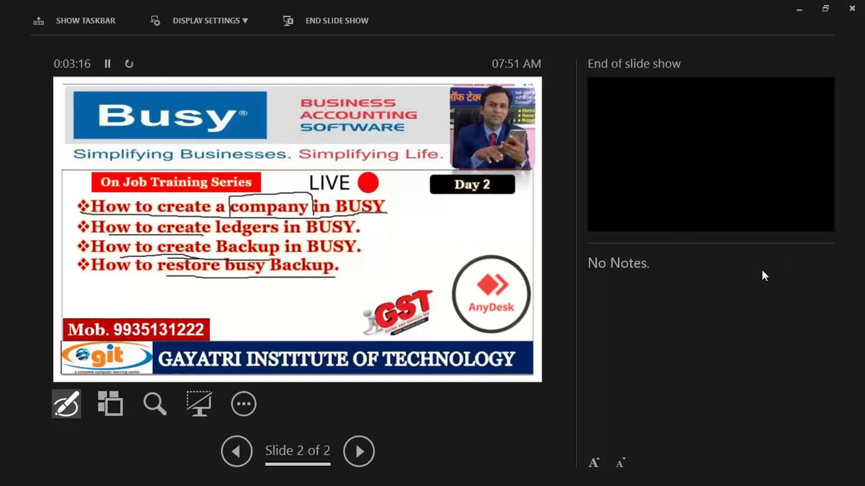
Erase all ink from the Day 2 agenda slide with Erase All Ink on Slide
left_click(72, 401)
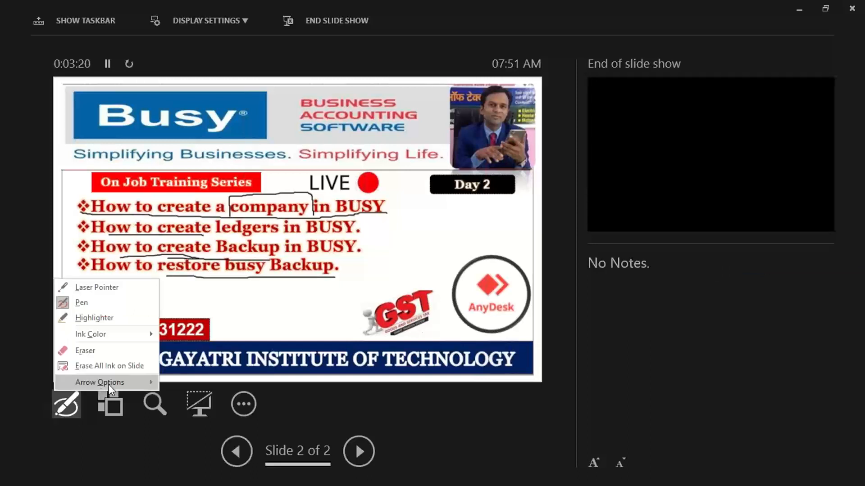
left_click(110, 366)
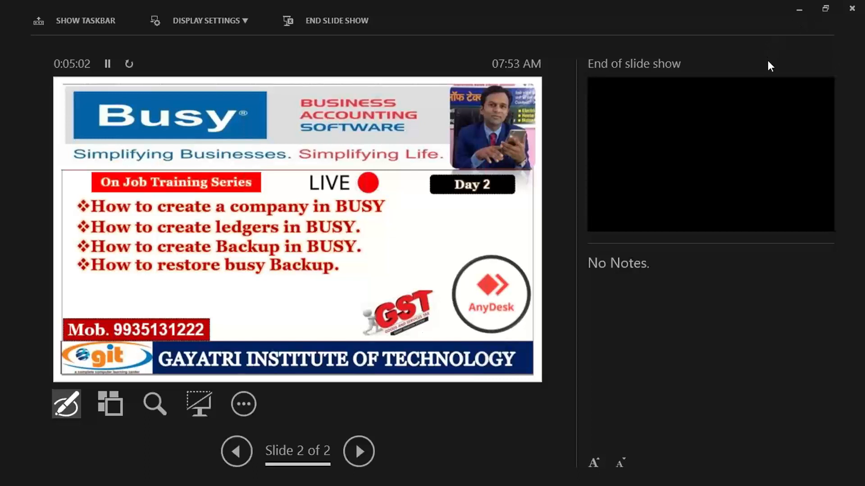
Exit the slide show, close the presentation saving its changes, and minimize Chrome
left_click(798, 9)
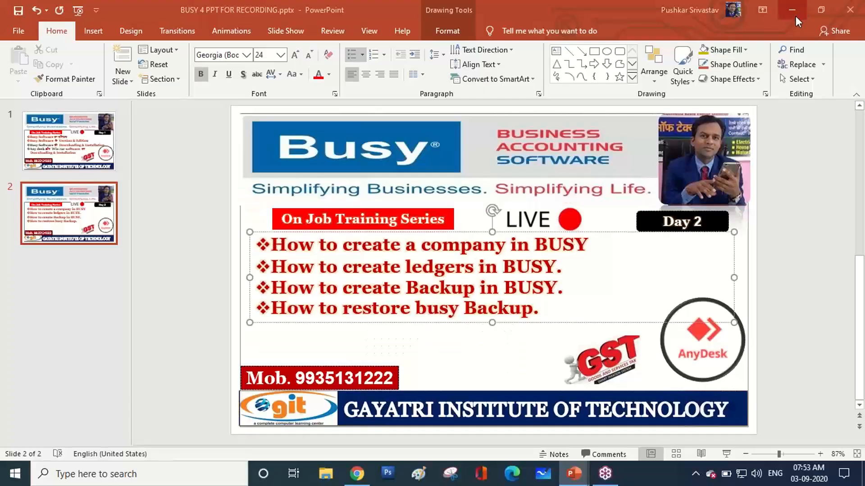
left_click(850, 10)
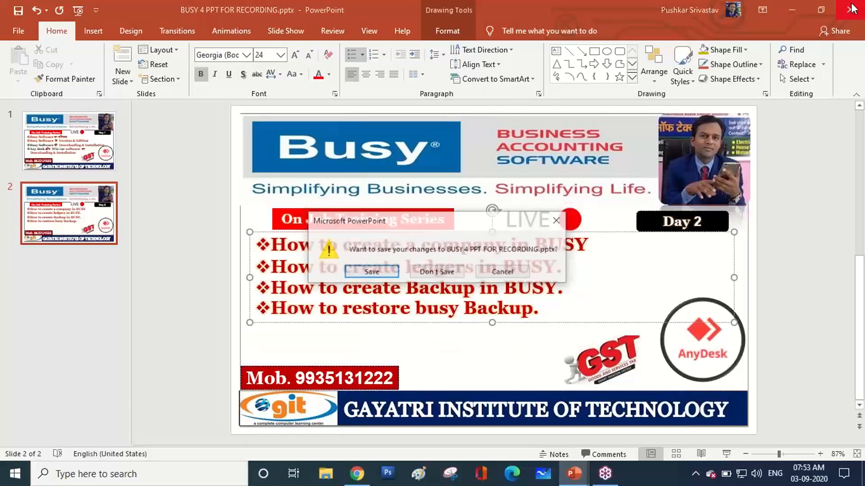
left_click(388, 274)
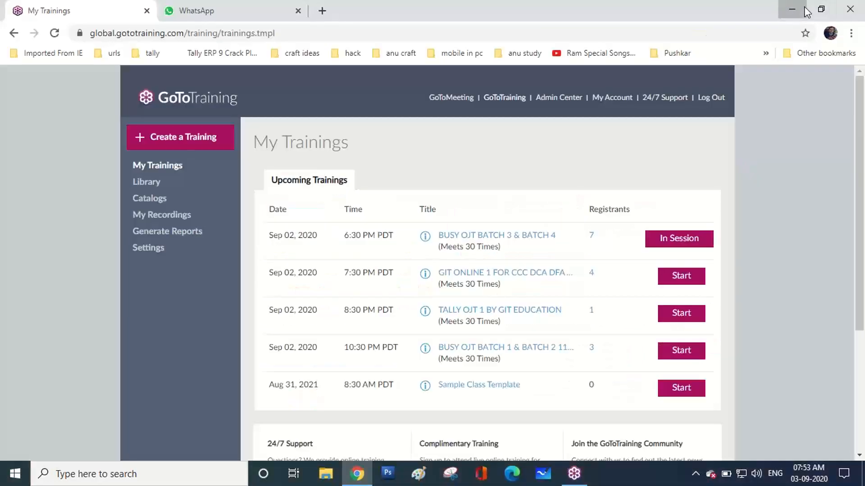
left_click(797, 9)
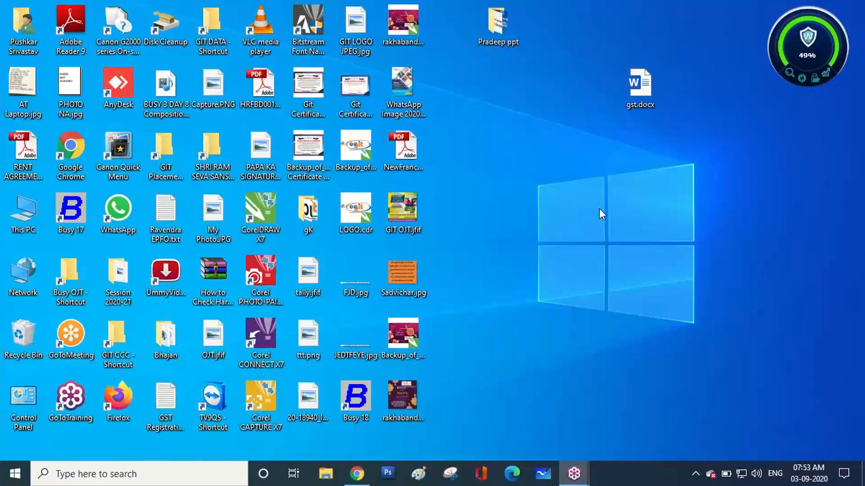
double_click(70, 215)
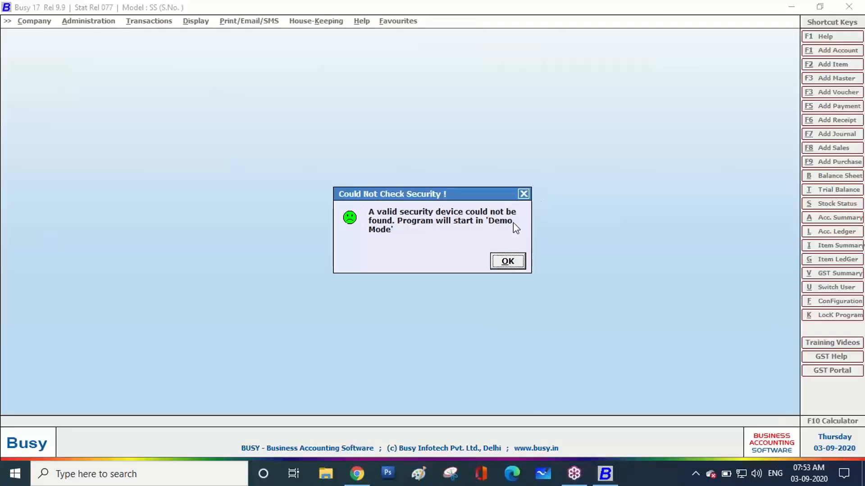
left_click(499, 263)
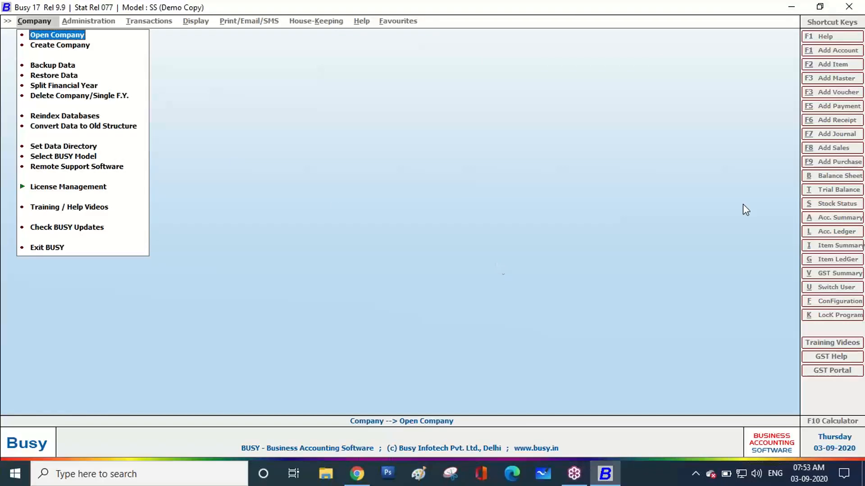
left_click(855, 7)
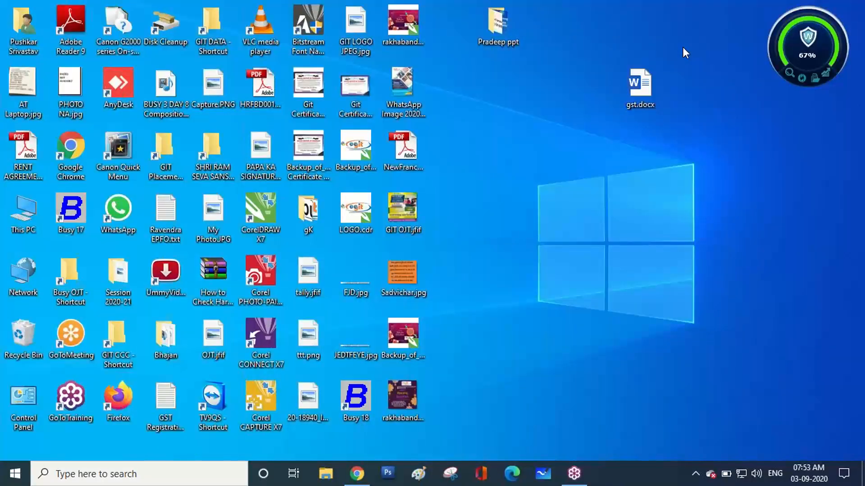
Launch Busy 18 in demo mode, open Create Company, then show the desktop
double_click(353, 403)
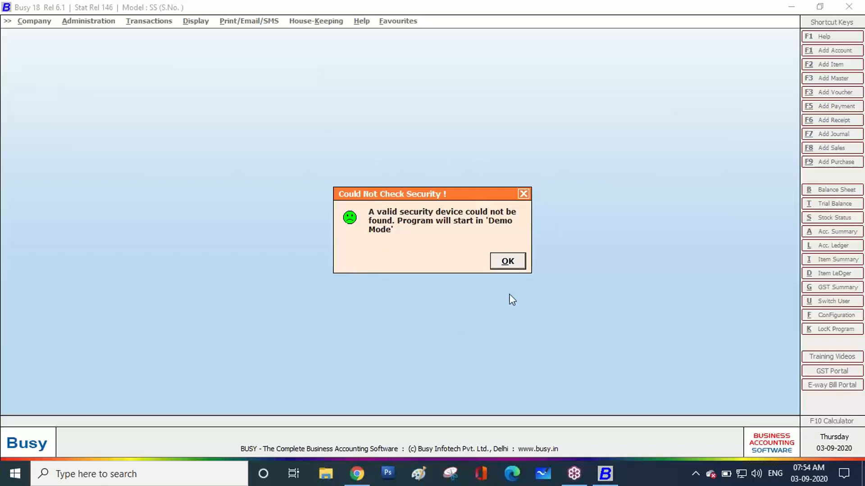
left_click(510, 260)
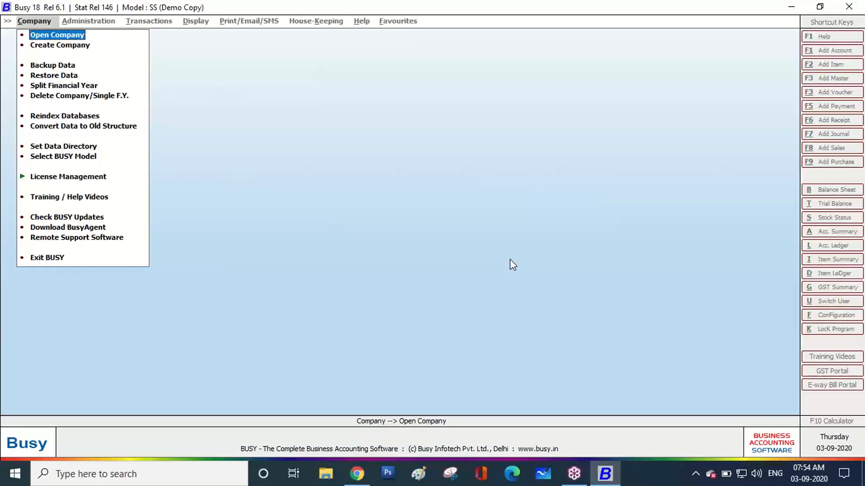
key("Down")
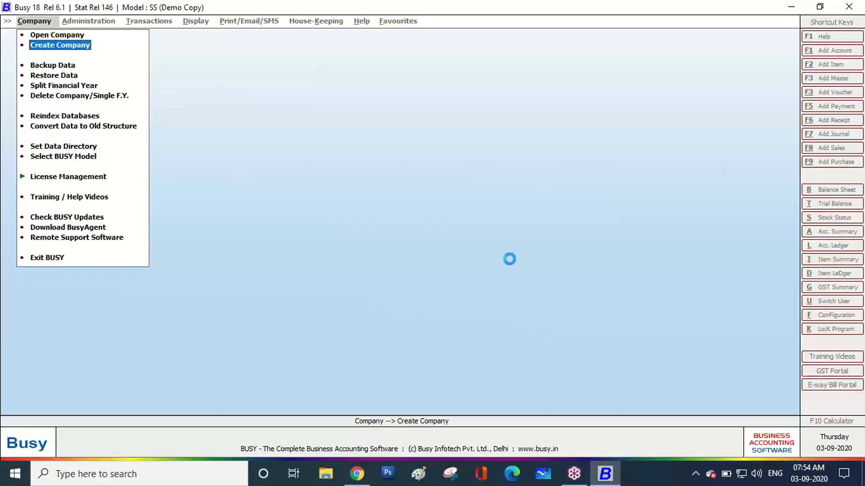
key("Return")
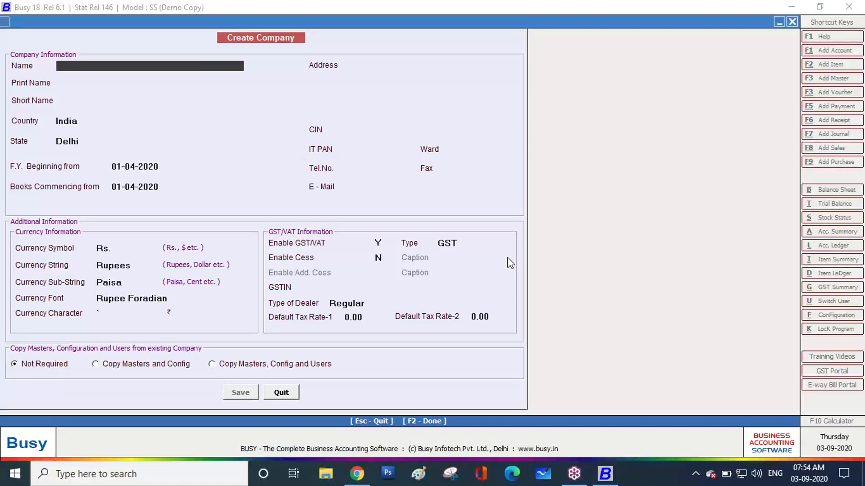
key("super+d")
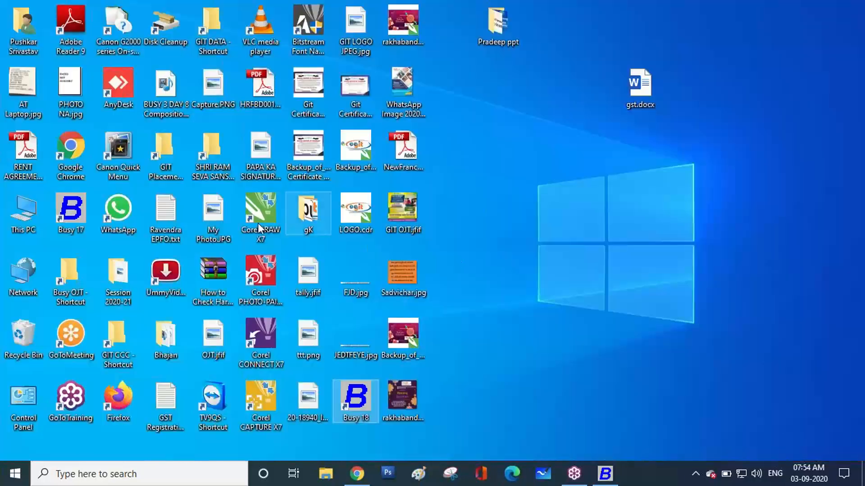
Open Purchase 1 Normal Purchase.pdf from Busy OJT > Purchase Invoices
left_click(77, 290)
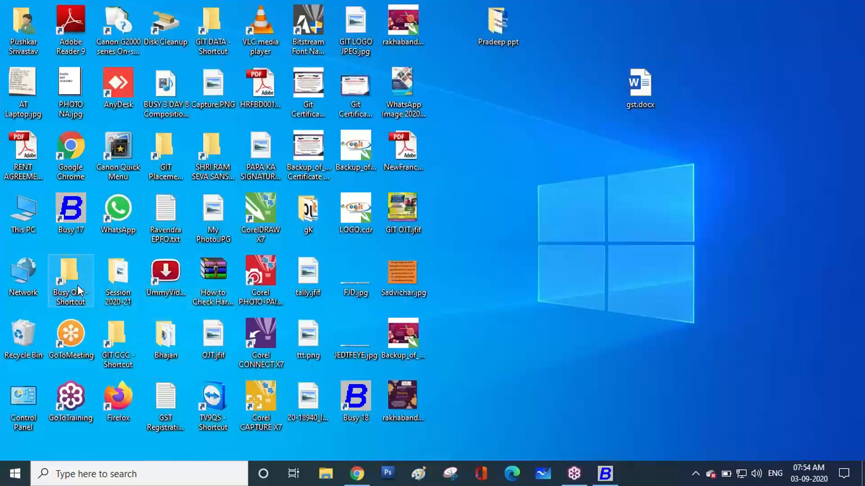
double_click(77, 290)
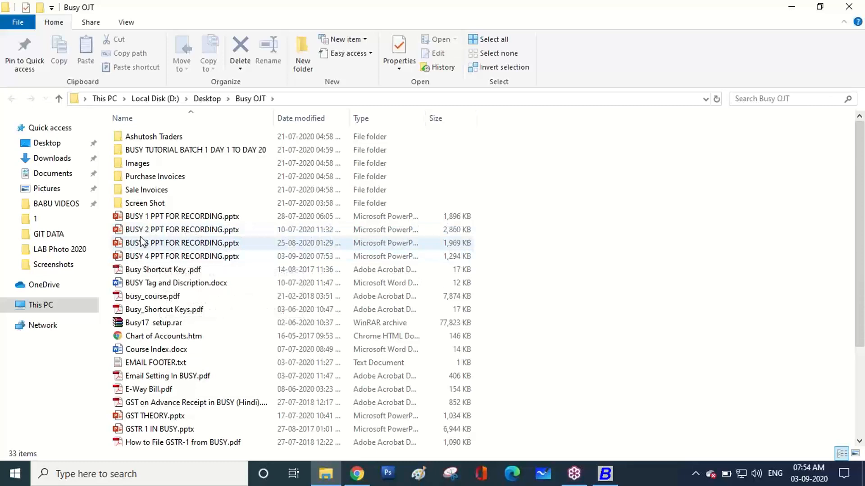
double_click(164, 177)
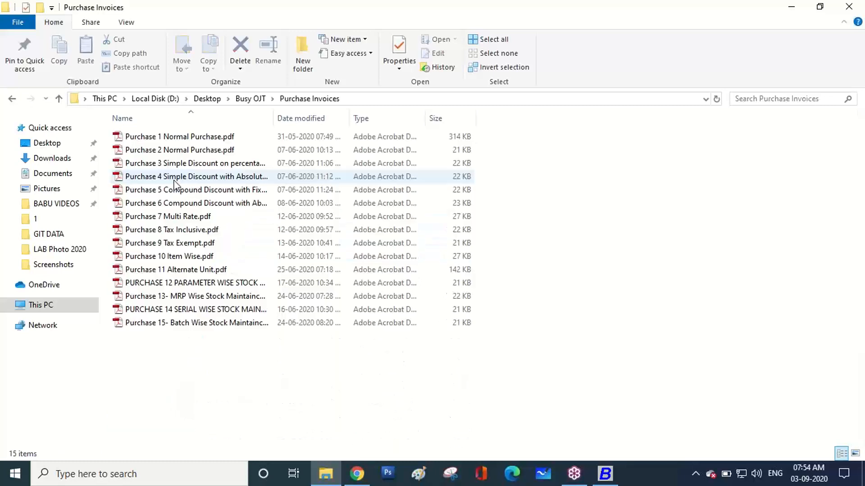
left_click(200, 139)
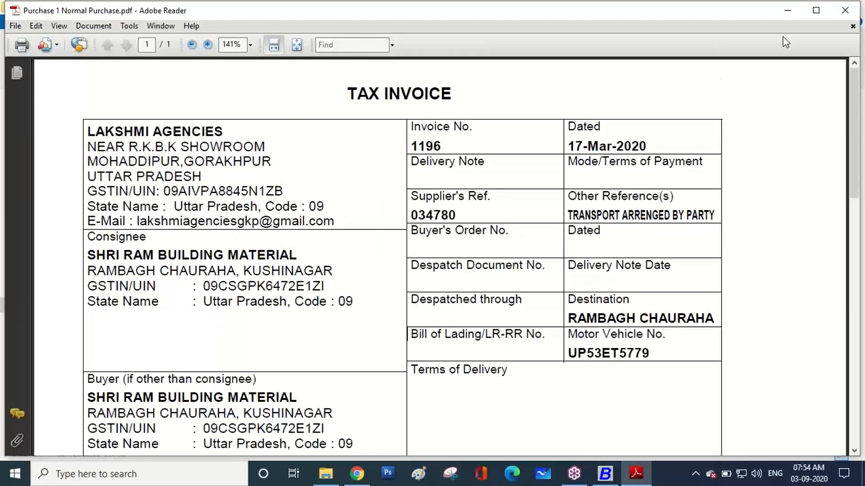
Maximize the invoice and freehand-circle its title, supplier block, invoice number, date and references
left_click(815, 11)
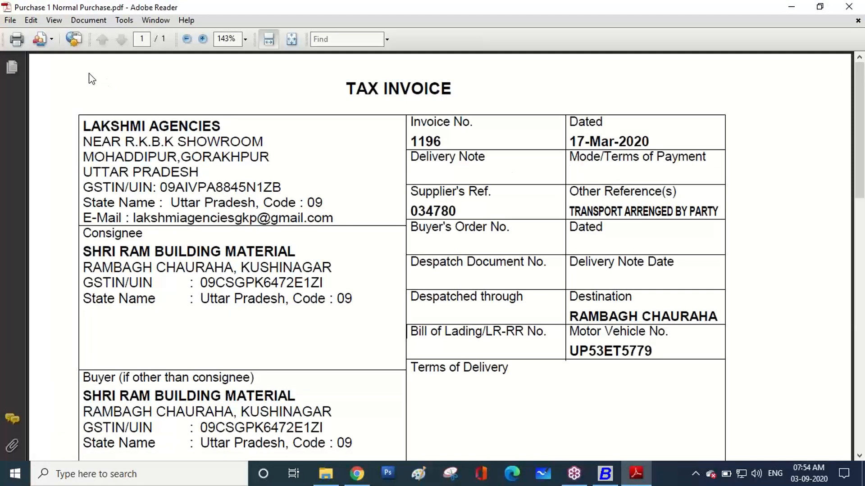
left_click(854, 187)
left_click(763, 216)
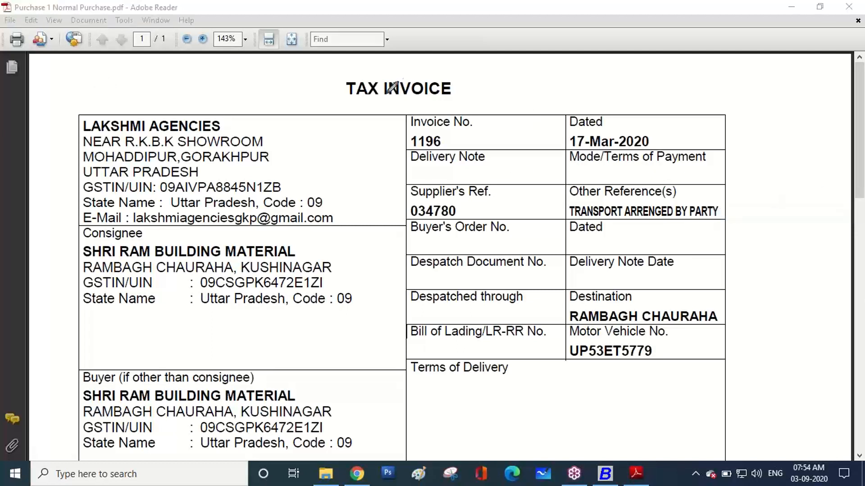
mouse_move(372, 109)
left_mouse_down()
mouse_move(336, 65)
mouse_move(467, 65)
mouse_move(446, 109)
mouse_move(372, 108)
left_mouse_up()
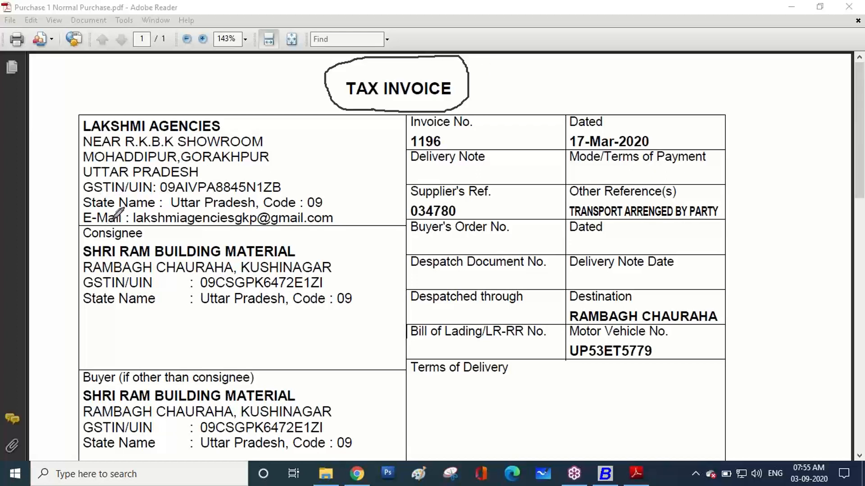
mouse_move(96, 224)
left_mouse_down()
mouse_move(62, 194)
mouse_move(68, 114)
mouse_move(252, 113)
mouse_move(378, 185)
mouse_move(310, 229)
mouse_move(93, 224)
left_mouse_up()
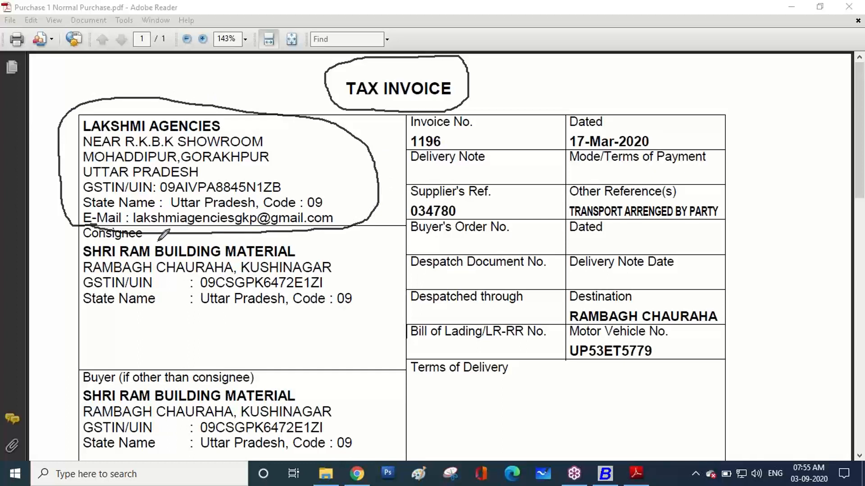
mouse_move(112, 306)
left_mouse_down()
mouse_move(107, 314)
mouse_move(60, 243)
mouse_move(316, 224)
mouse_move(375, 288)
mouse_move(298, 319)
mouse_move(122, 316)
mouse_move(104, 309)
left_mouse_up()
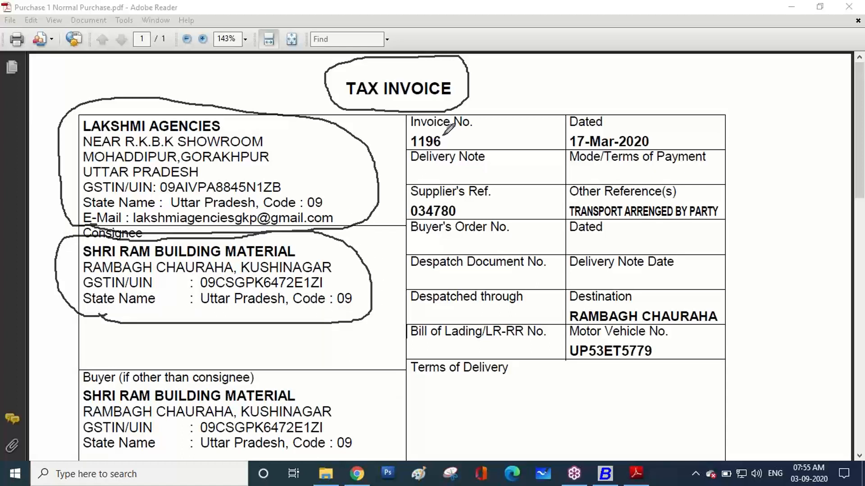
mouse_move(444, 135)
left_mouse_down()
mouse_move(424, 148)
mouse_move(449, 104)
mouse_move(482, 111)
left_mouse_up()
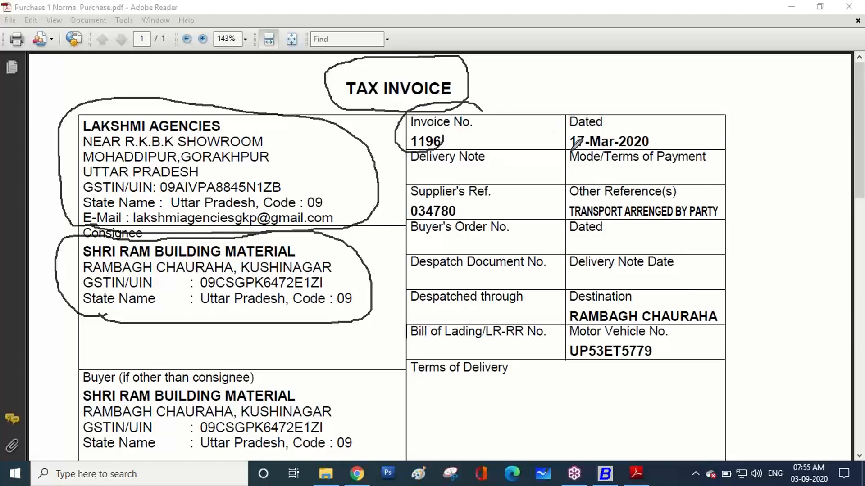
mouse_move(568, 151)
left_mouse_down()
mouse_move(601, 103)
mouse_move(661, 118)
mouse_move(603, 158)
mouse_move(579, 157)
left_mouse_up()
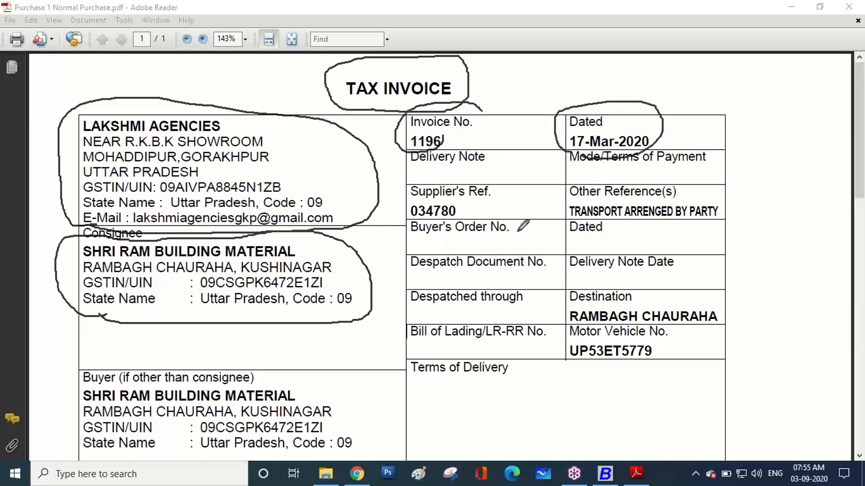
mouse_move(463, 210)
left_mouse_down()
mouse_move(418, 220)
mouse_move(444, 176)
mouse_move(485, 193)
mouse_move(482, 215)
left_mouse_up()
mouse_move(593, 218)
left_mouse_down()
mouse_move(563, 211)
mouse_move(653, 154)
mouse_move(736, 201)
mouse_move(585, 223)
mouse_move(568, 216)
left_mouse_up()
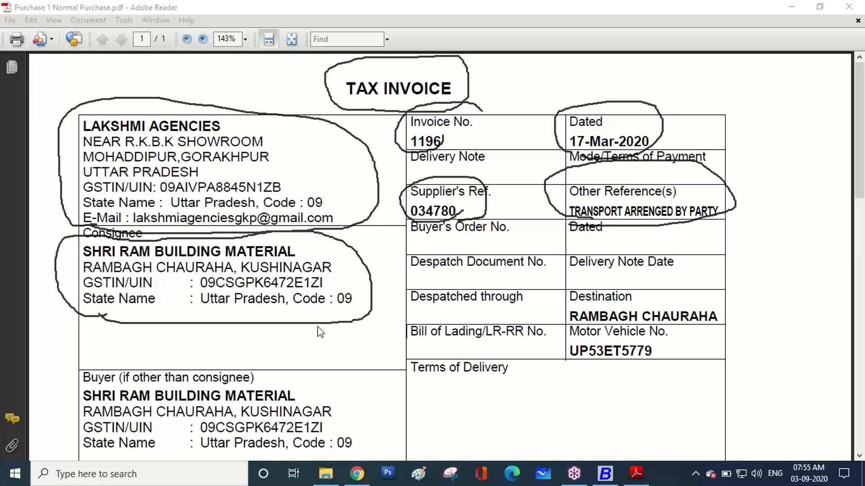
scroll(318, 332, "down", 5)
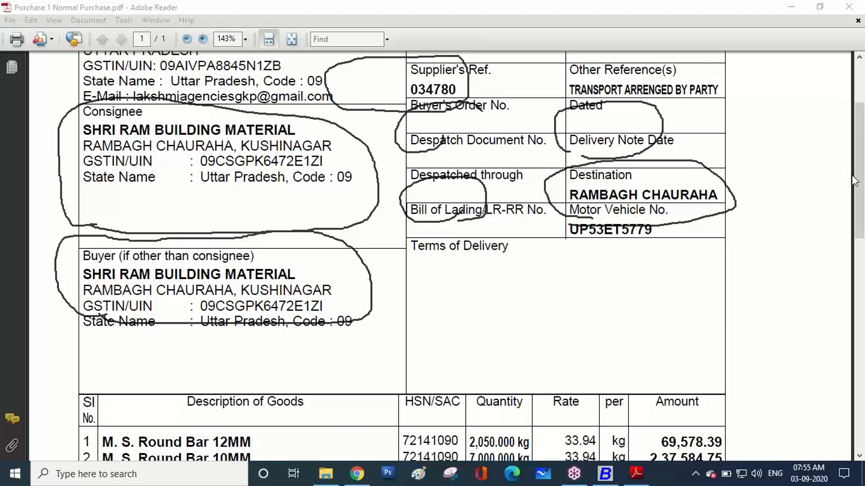
Clear those marks, then circle the Buyer block in red and underline the buyer name and Code : 09
left_click(762, 275)
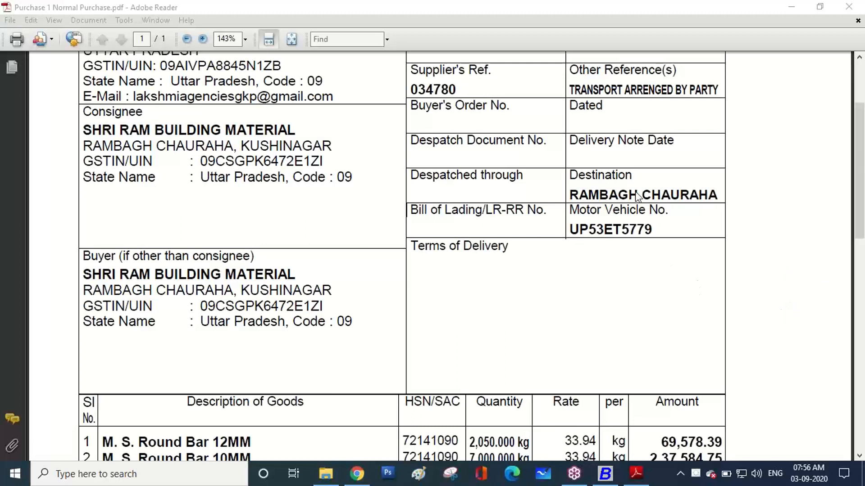
left_click(627, 116)
left_click_drag(89, 335, 74, 326)
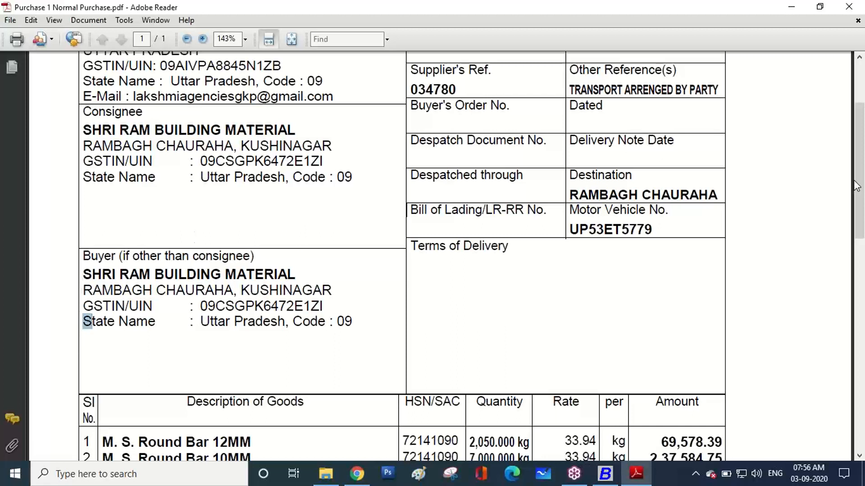
left_click(780, 209)
left_click(759, 212)
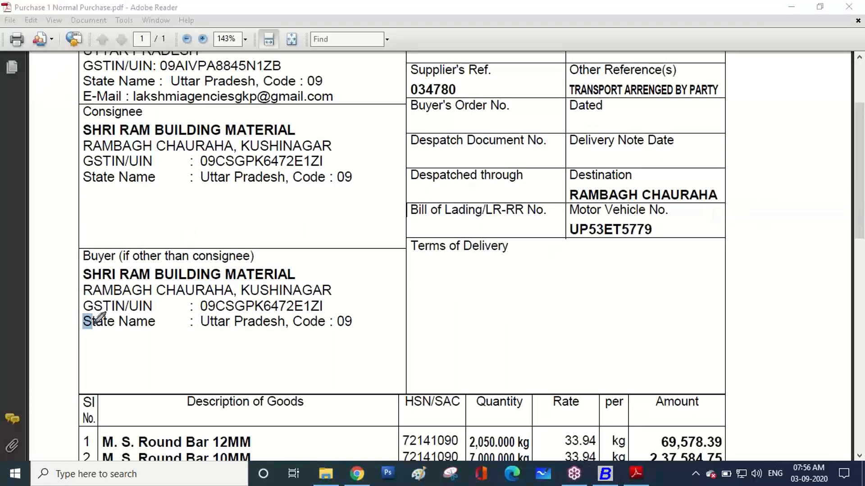
mouse_move(95, 324)
left_mouse_down()
mouse_move(88, 332)
mouse_move(79, 249)
mouse_move(226, 239)
mouse_move(344, 279)
mouse_move(360, 325)
mouse_move(99, 335)
left_mouse_up()
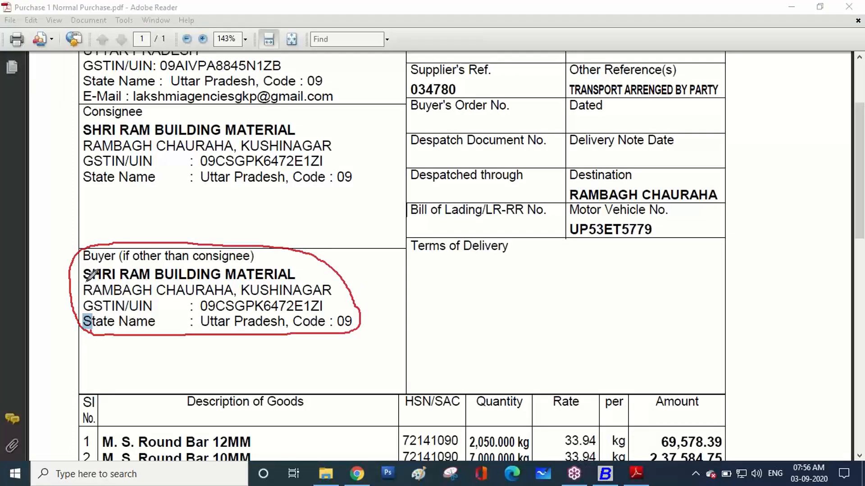
left_click_drag(81, 282, 188, 278)
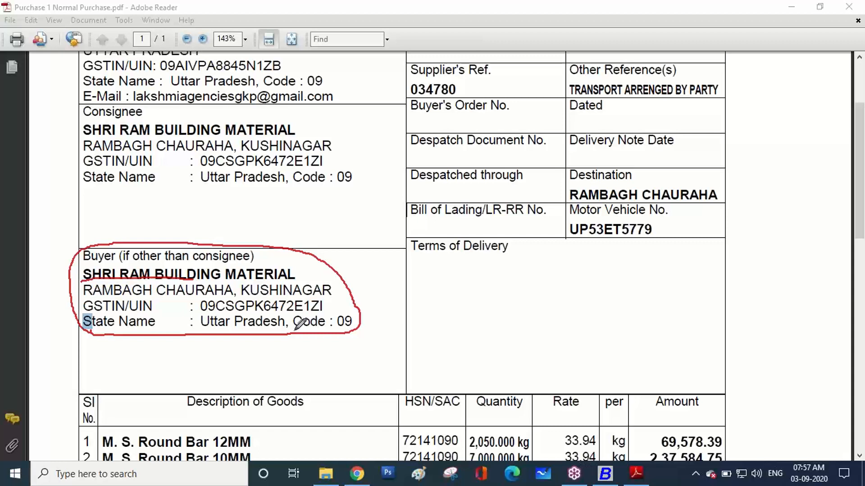
left_click_drag(295, 329, 344, 326)
Copy the buyer name from the invoice and paste it as the BUSY company name
left_click(604, 474)
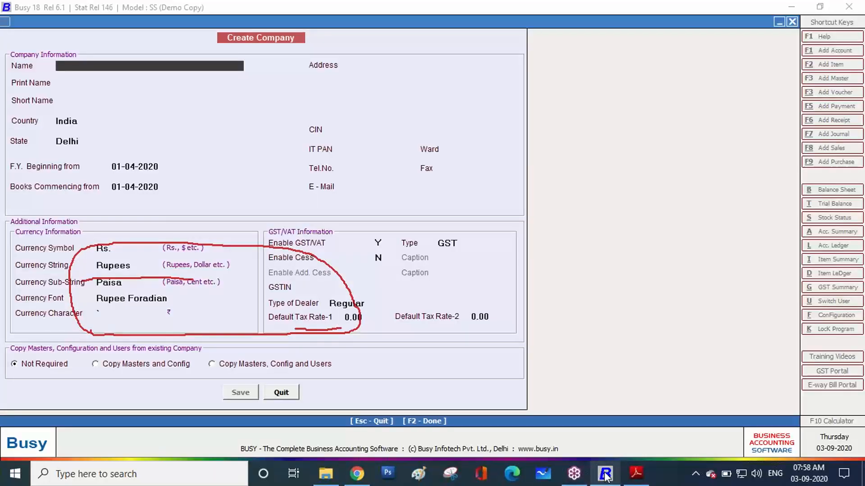
left_click(644, 482)
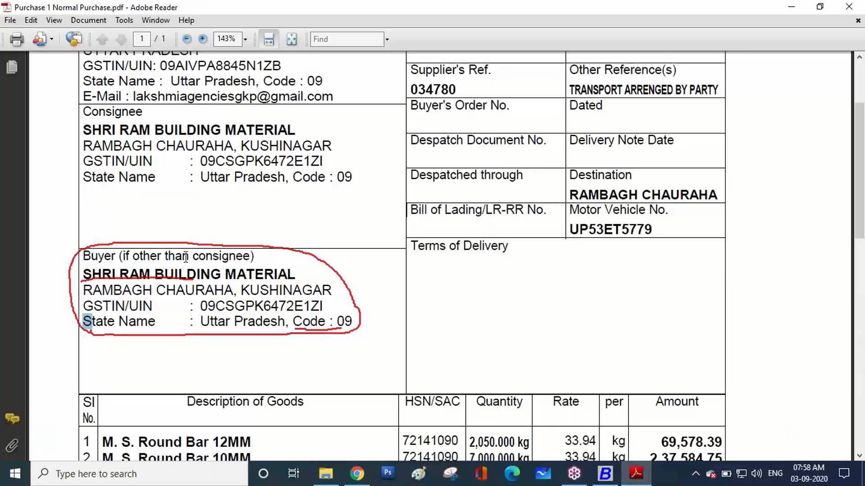
left_click_drag(84, 274, 261, 276)
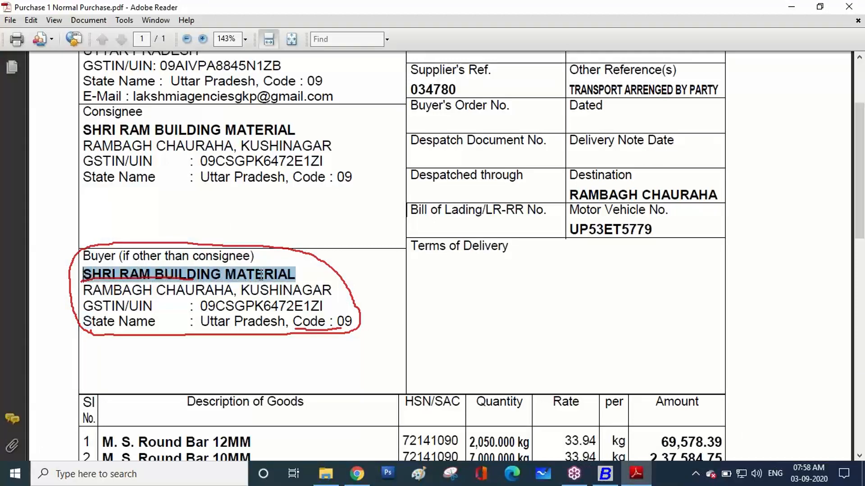
right_click(269, 279)
left_click(274, 285)
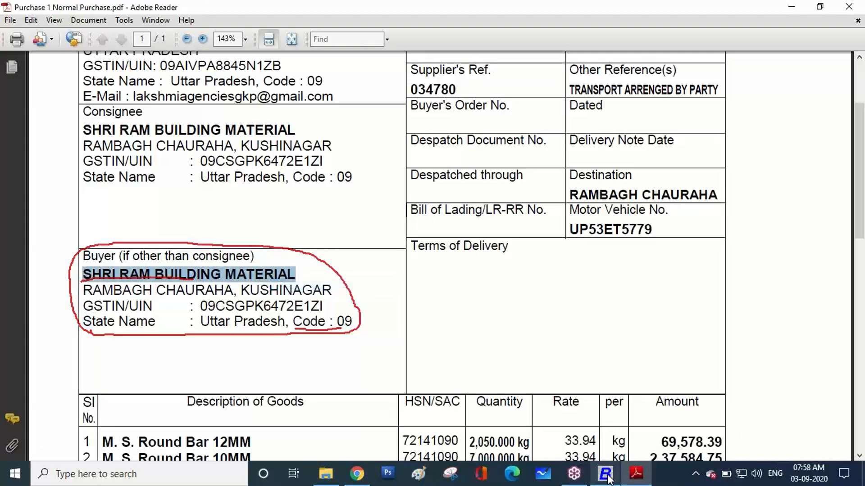
left_click(605, 475)
key("ctrl+v")
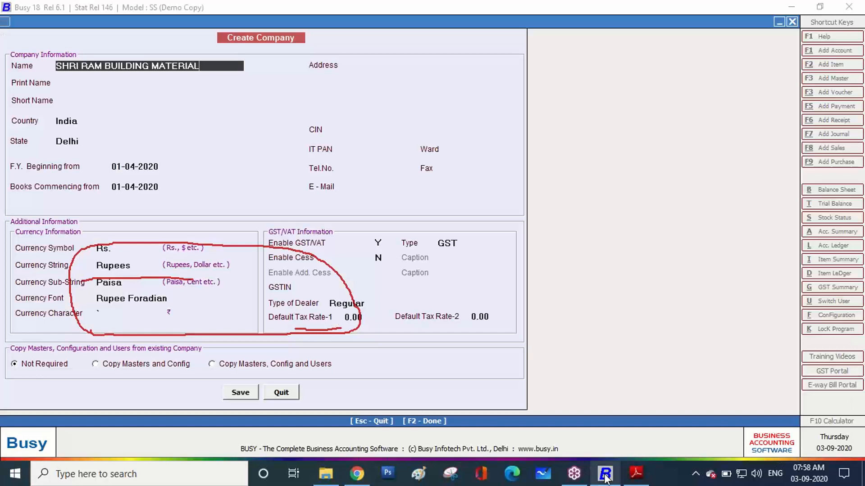
key("Return")
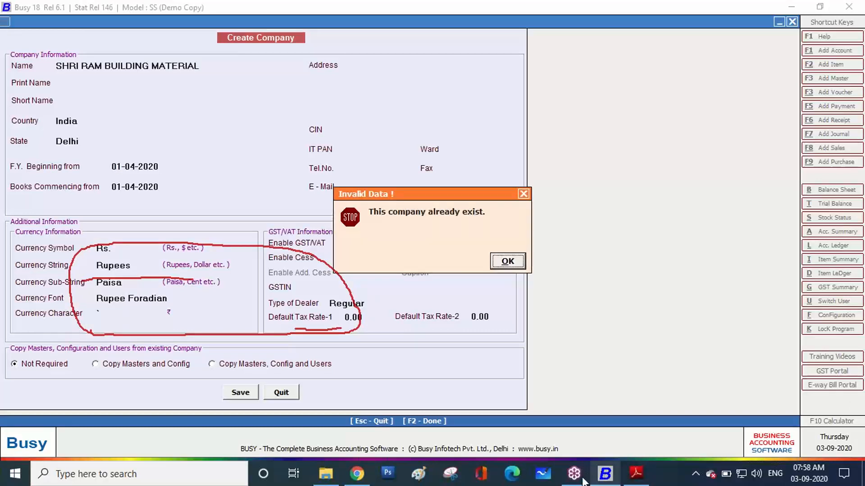
Rename it SHRI RAM BUILDING MATERIAL 4, keep India, choose Uttar Pradesh, and return to the invoice
left_click(511, 266)
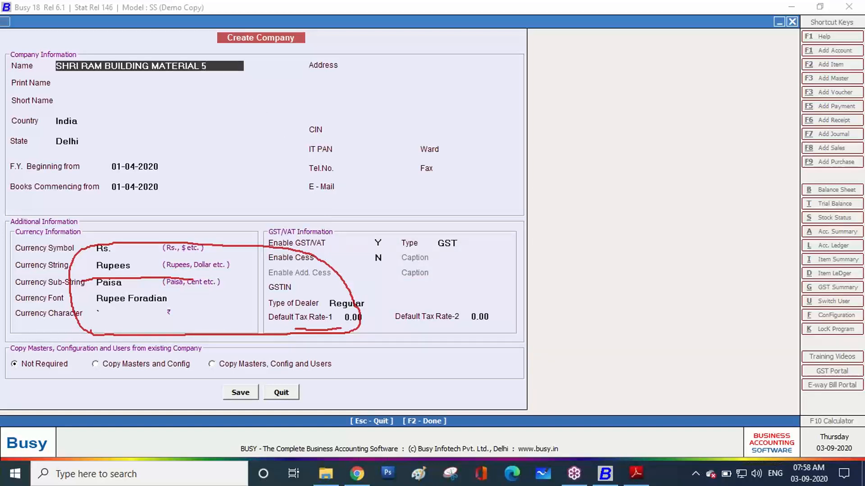
type("4")
key("Return")
key("Return")
key("Return")
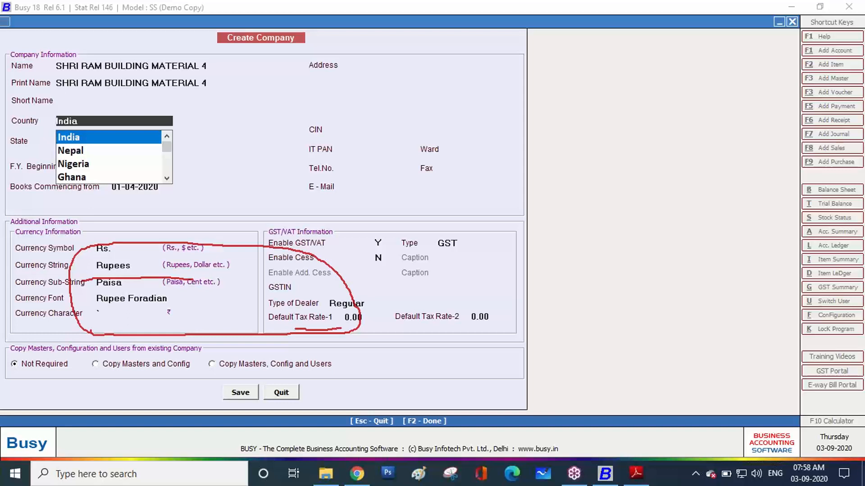
key("Return")
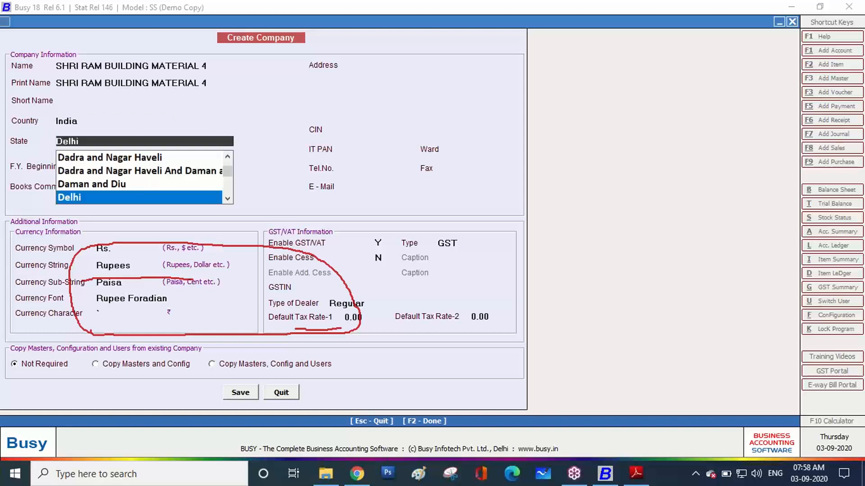
type("U")
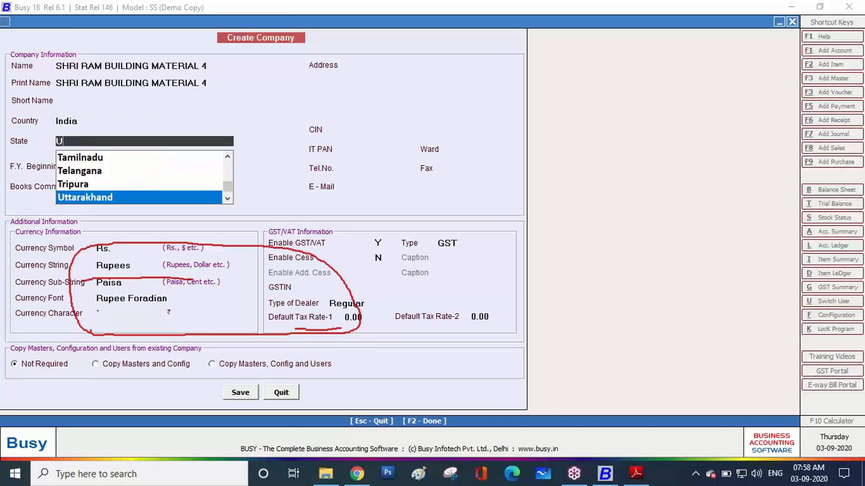
key("Down")
key("Return")
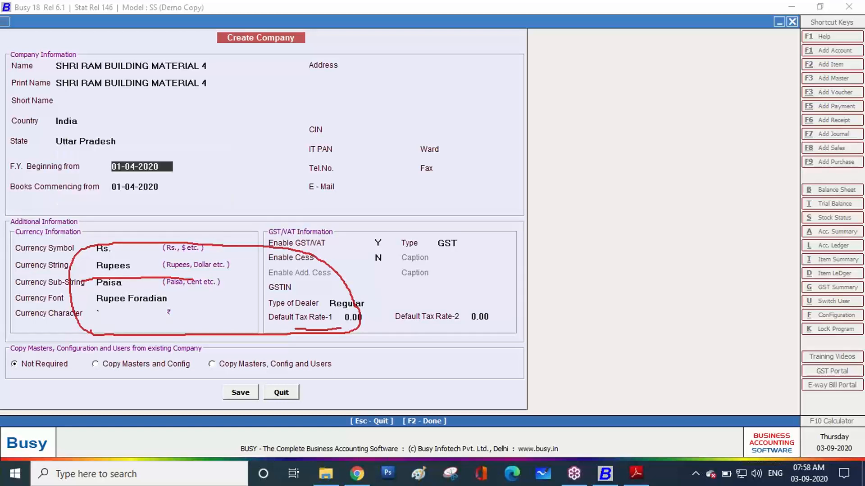
key("Return")
key("Return")
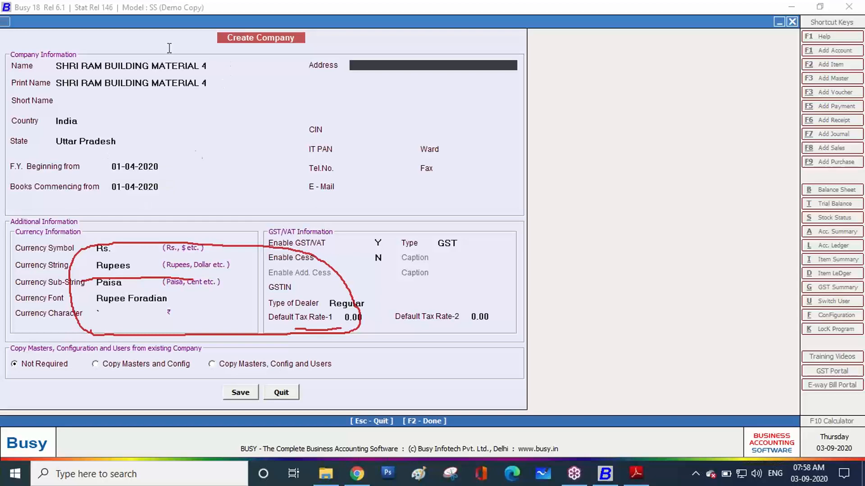
left_click(645, 479)
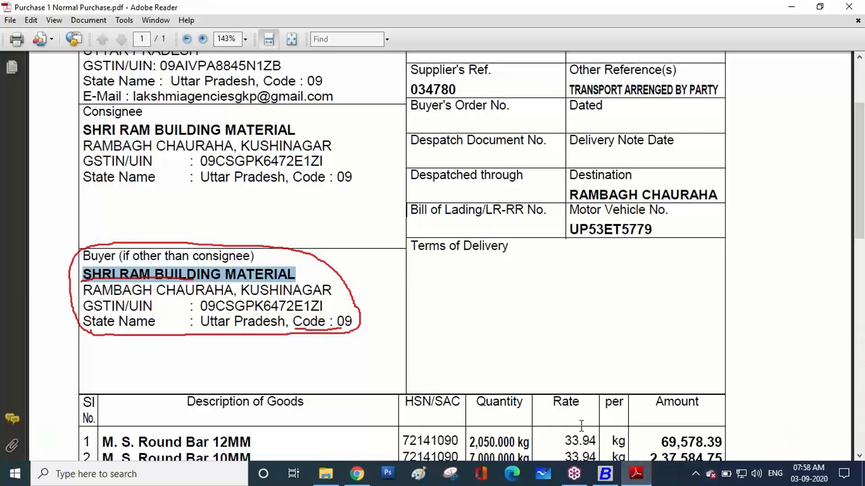
left_click_drag(83, 291, 192, 290)
key("ctrl+c")
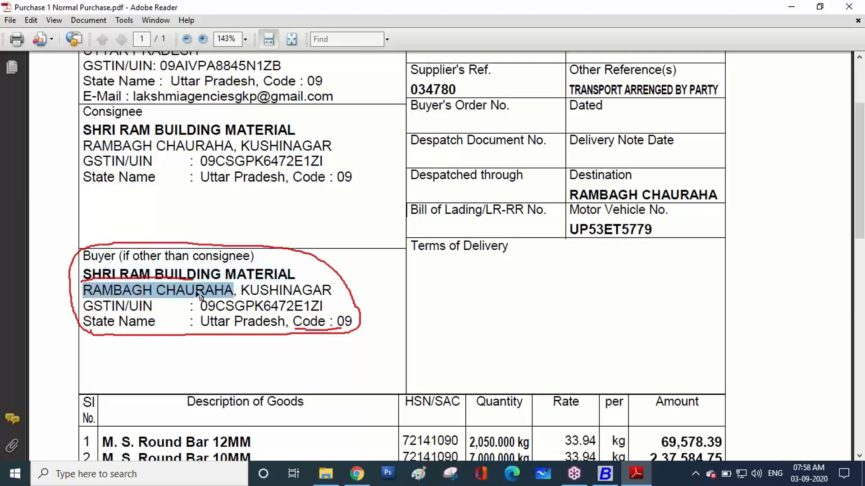
left_click(649, 472)
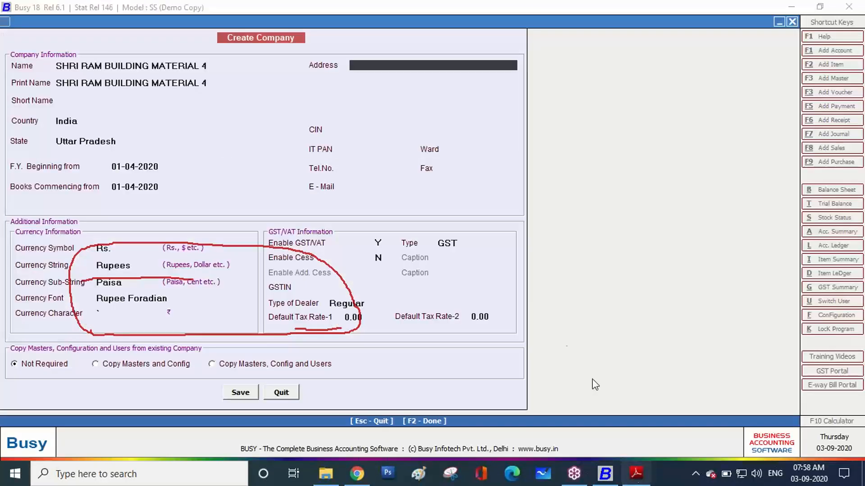
key("ctrl+v")
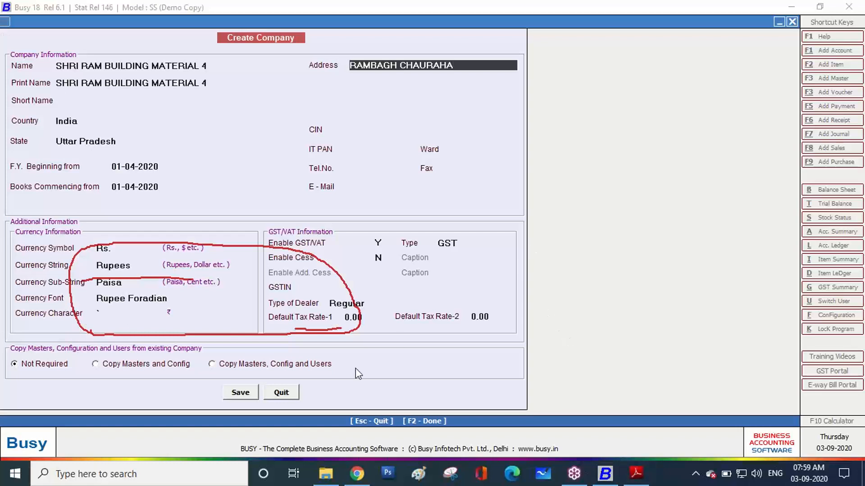
key("Return")
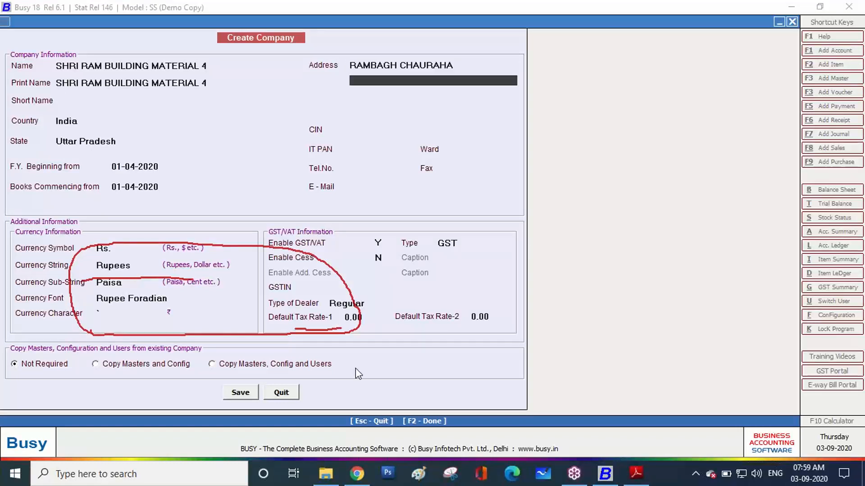
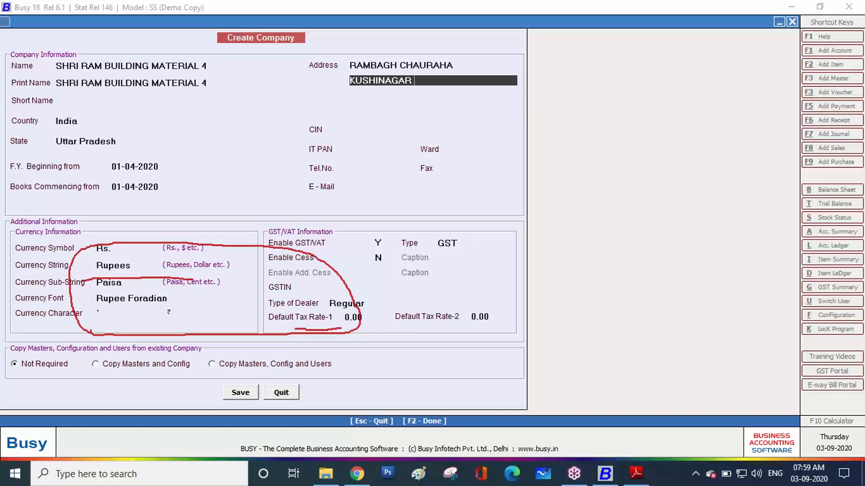
key("BackSpace")
key("BackSpace")
key("BackSpace")
key("BackSpace")
key("BackSpace")
key("BackSpace")
key("BackSpace")
key("BackSpace")
key("BackSpace")
key("BackSpace")
key("BackSpace")
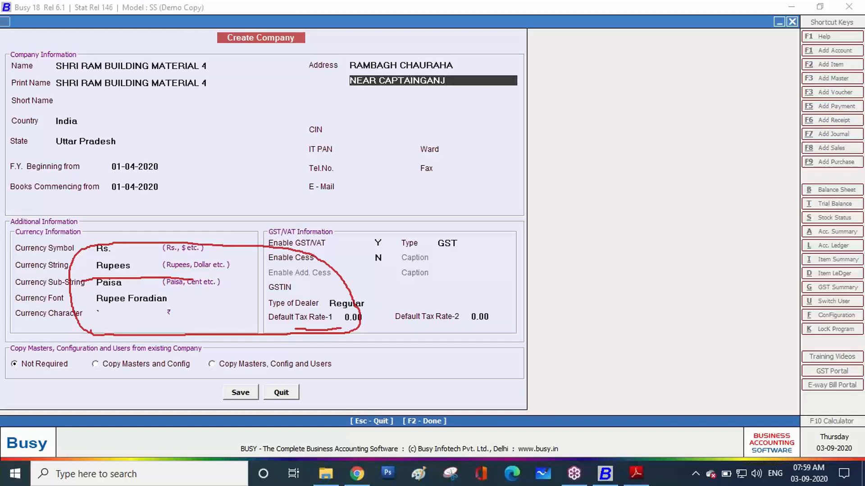
key("Return")
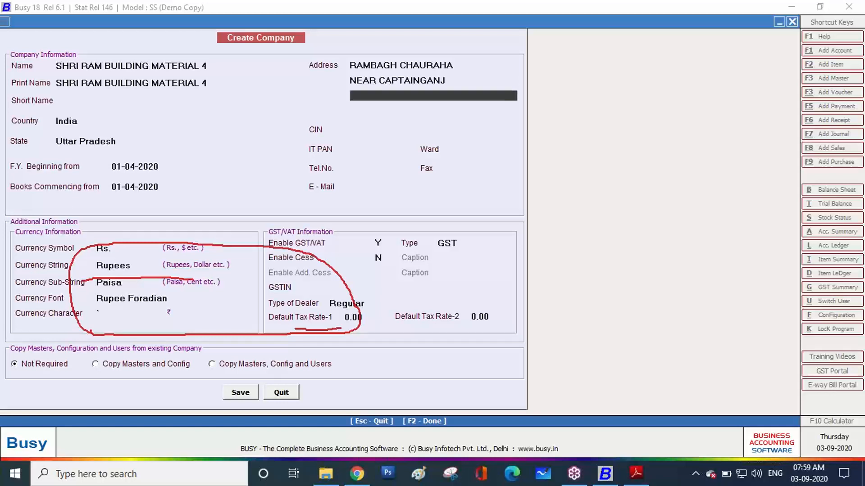
key("Return")
key("Return")
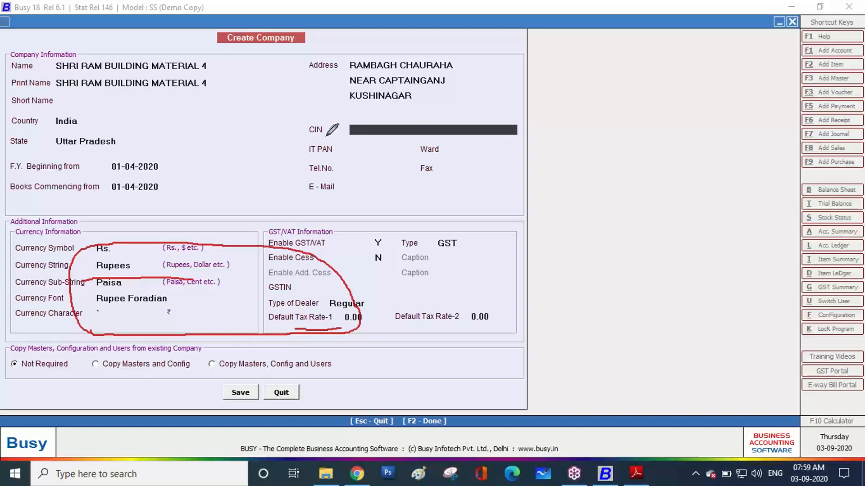
mouse_move(326, 135)
left_mouse_down()
mouse_move(303, 128)
mouse_move(313, 117)
mouse_move(325, 118)
mouse_move(323, 127)
left_mouse_up()
key("Return")
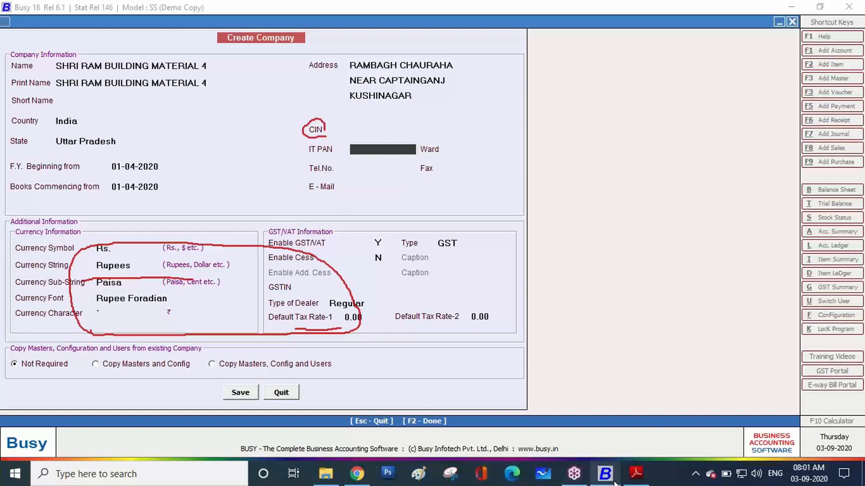
Bring up the invoice, clear old annotations, and try selecting PAN-related text
left_click(635, 473)
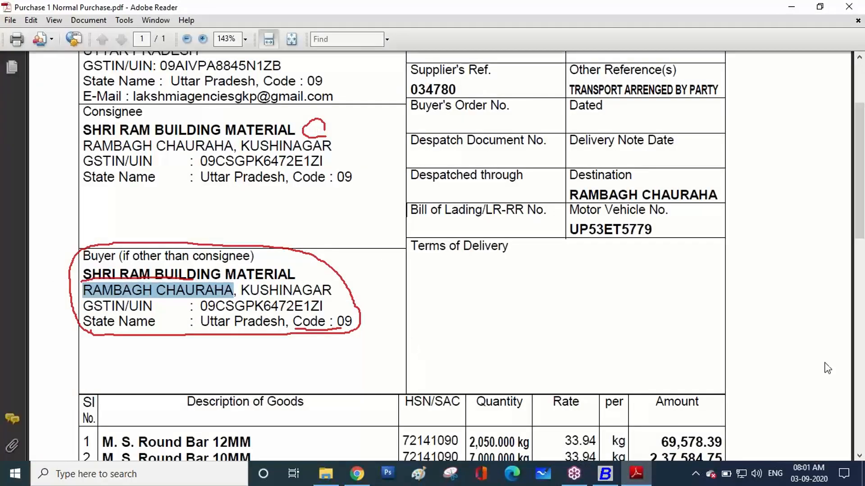
left_click(751, 270)
scroll(295, 225, "down", 10)
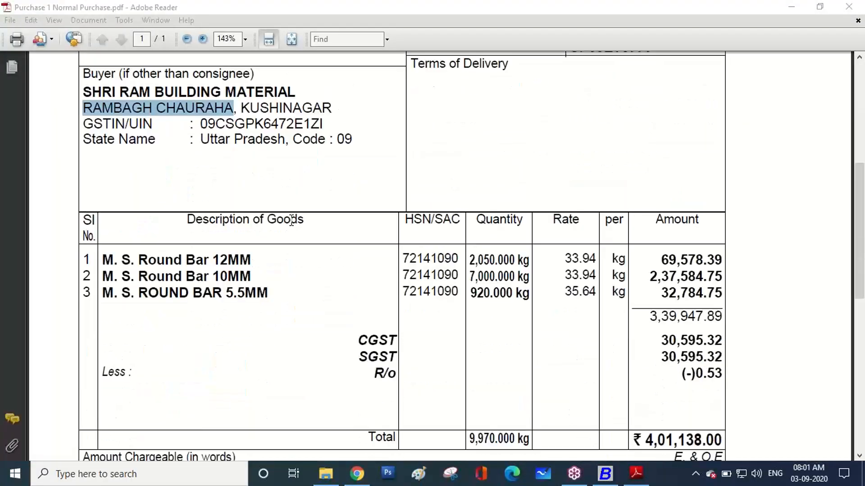
scroll(291, 221, "up", 10)
scroll(291, 221, "up", 3)
scroll(291, 221, "down", 10)
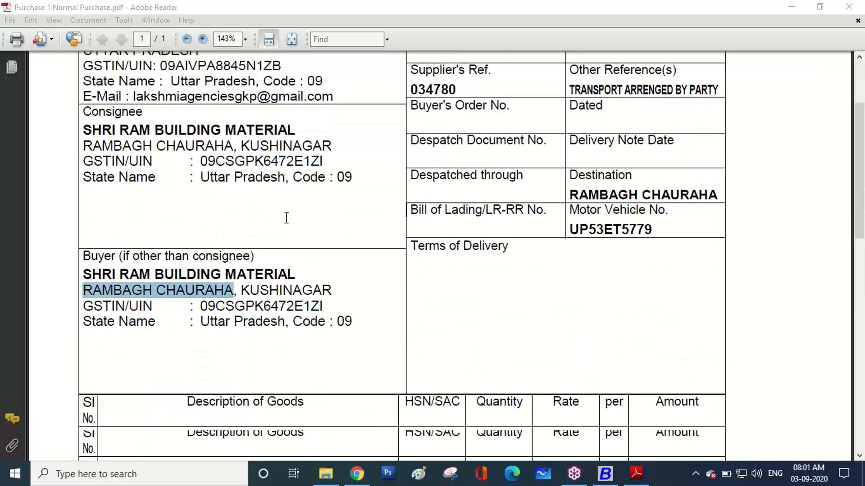
scroll(287, 220, "down", 10)
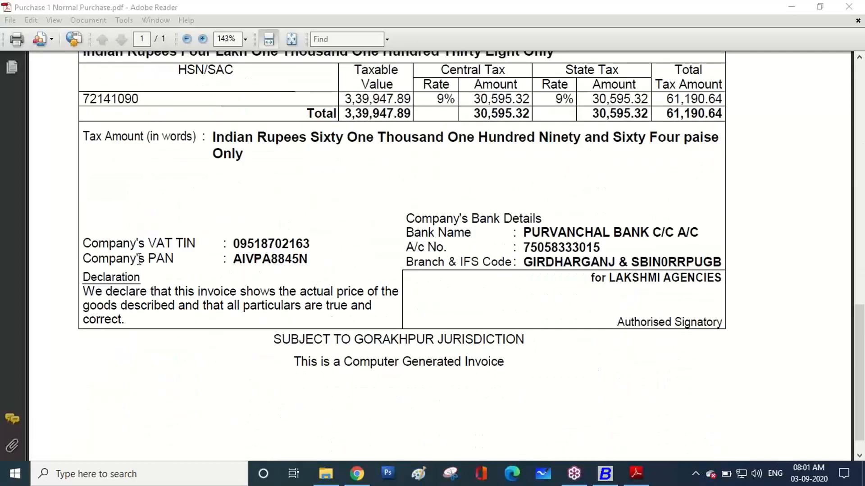
double_click(222, 260)
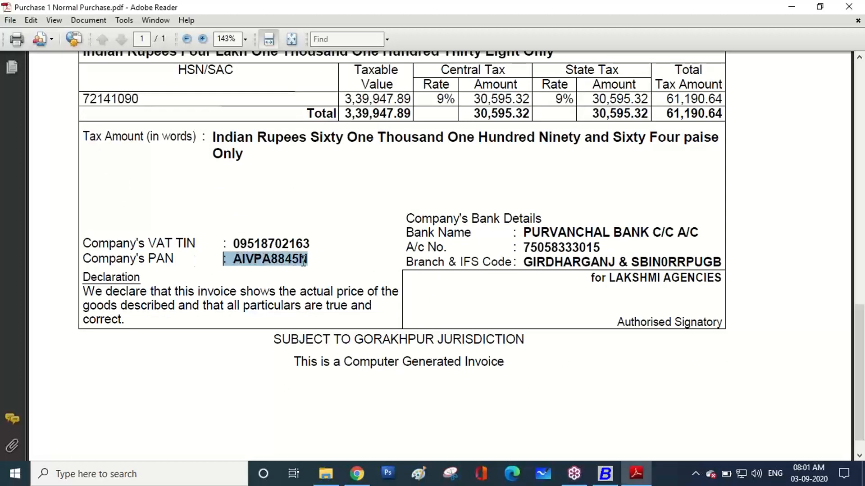
left_click_drag(590, 279, 720, 280)
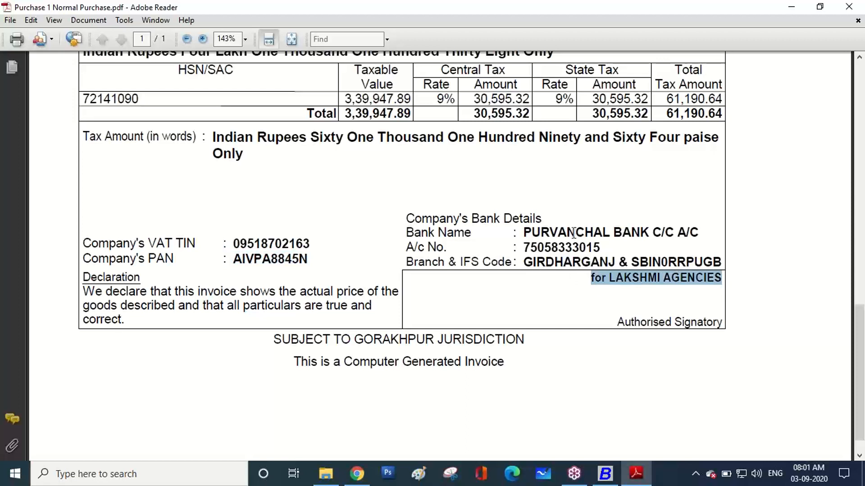
left_click_drag(323, 261, 244, 261)
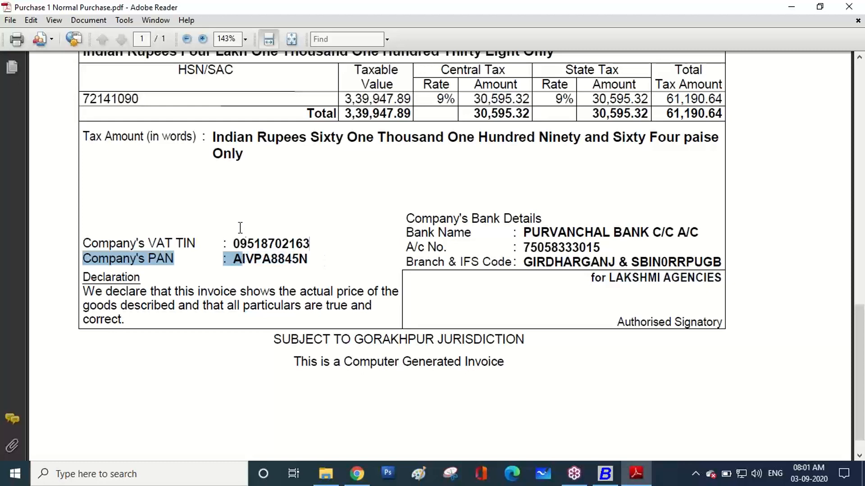
scroll(240, 226, "up", 8)
scroll(239, 225, "up", 3)
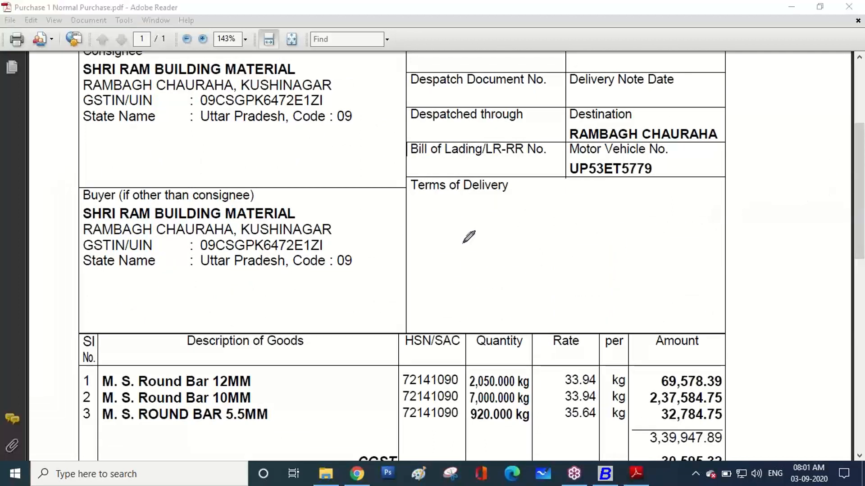
Mark the buyer's GSTIN, outlining its state code and PAN portion, then erase the marks
left_click_drag(197, 251, 322, 251)
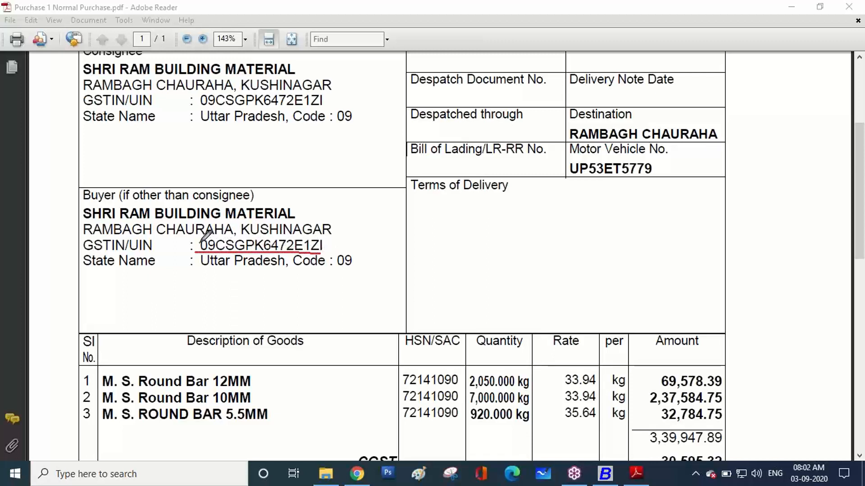
left_click_drag(202, 246, 210, 243)
left_click_drag(305, 243, 323, 247)
mouse_move(218, 240)
left_mouse_down()
mouse_move(299, 236)
mouse_move(303, 246)
left_mouse_up()
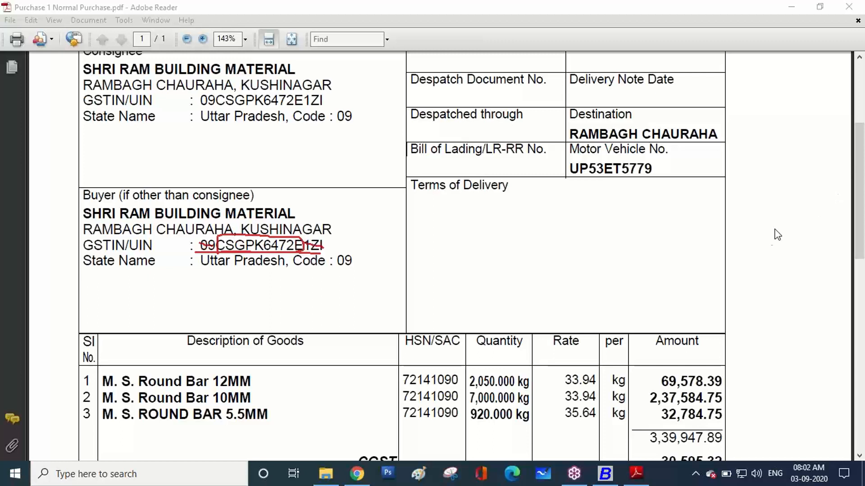
left_click(754, 266)
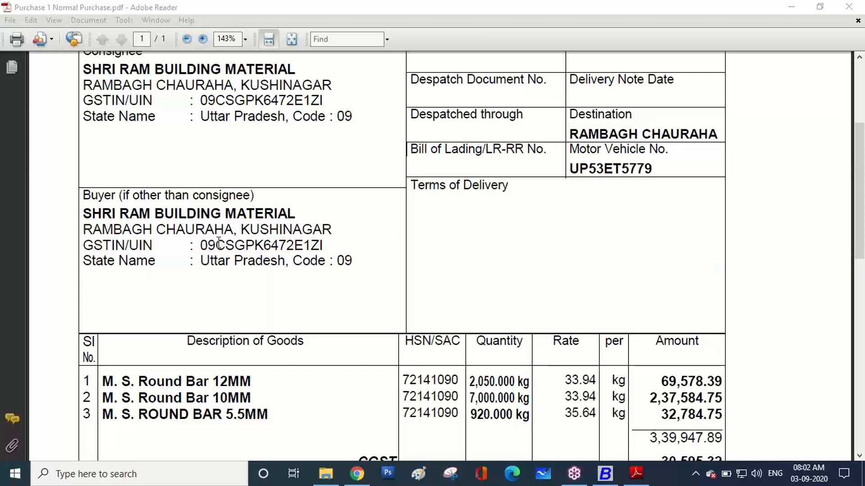
Copy the PAN portion of the buyer's GSTIN and return to BUSY
left_click_drag(216, 246, 299, 250)
right_click(299, 250)
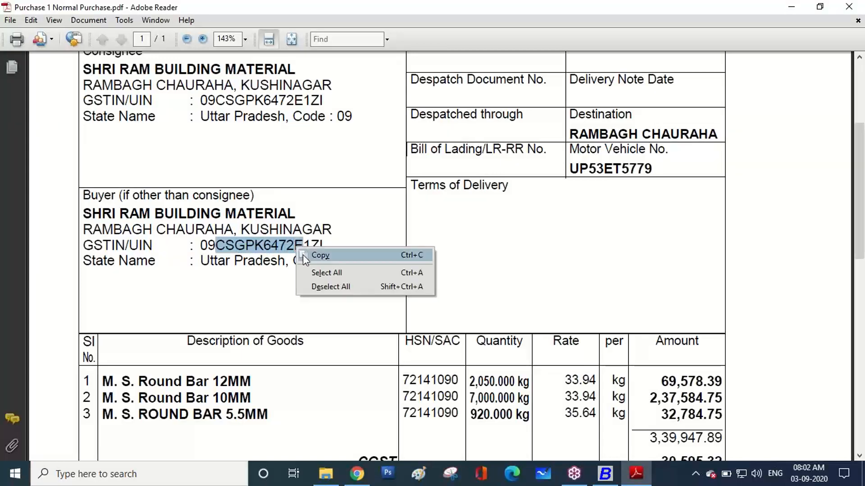
left_click(379, 253)
left_click(605, 473)
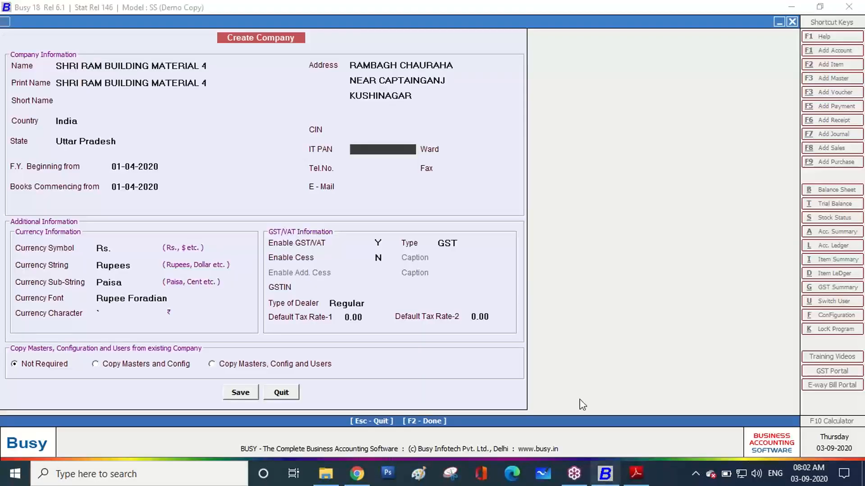
Paste the IT PAN, enter the company's telephone number and e-mail, and keep the default currency and GST settings
key("ctrl+v")
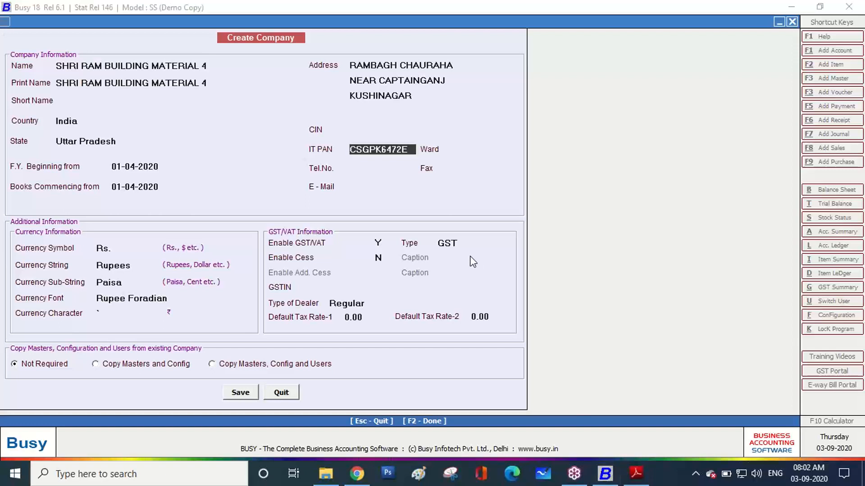
key("Return")
key("Return")
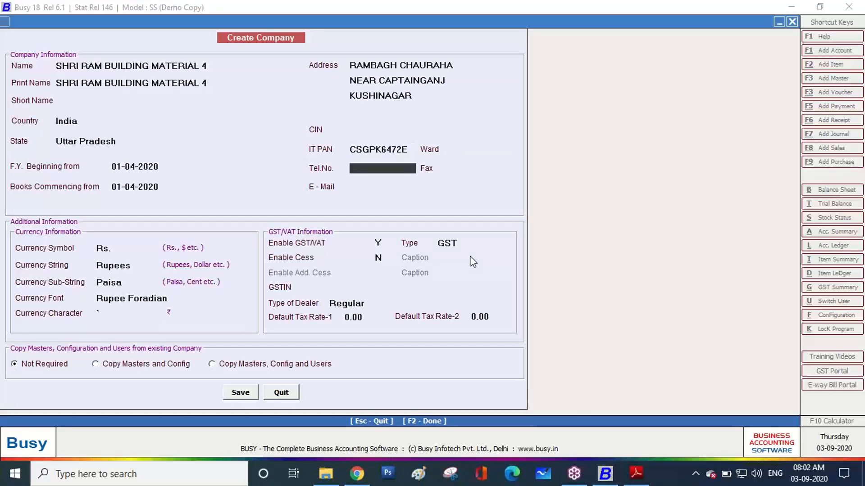
key("Return")
key("Return")
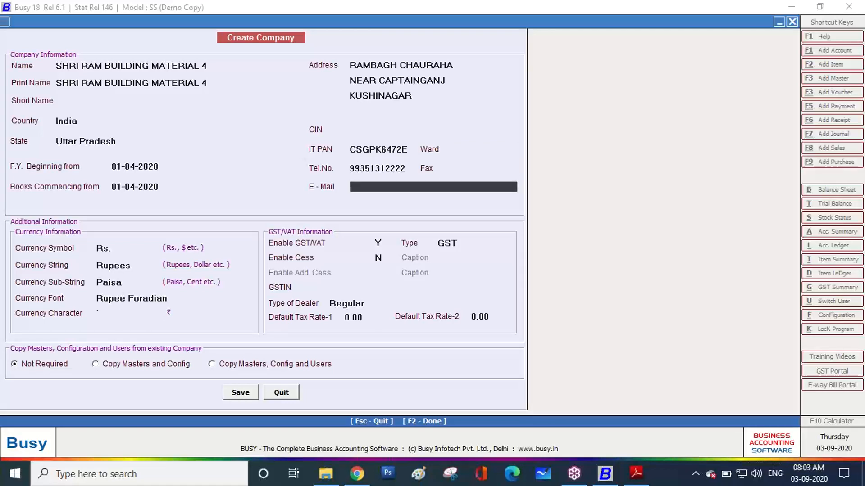
key("Return")
key("Return")
key("Return")
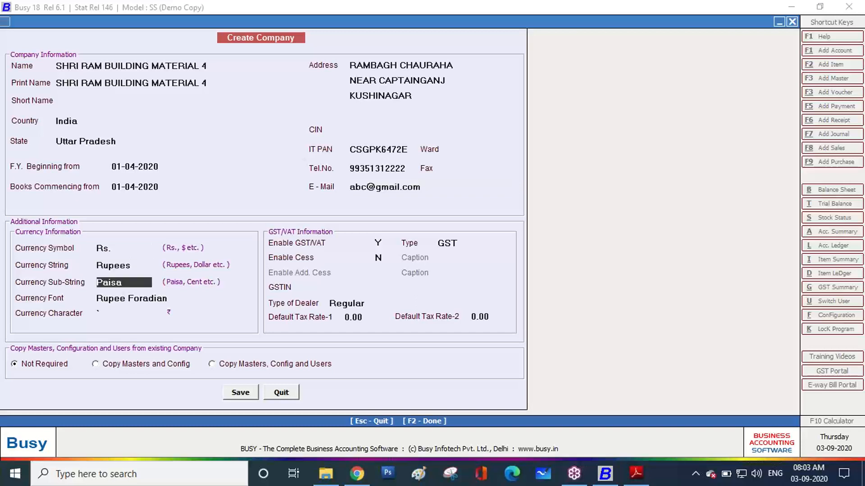
key("Return")
key("Return")
key("Return")
key("Return")
key("Return")
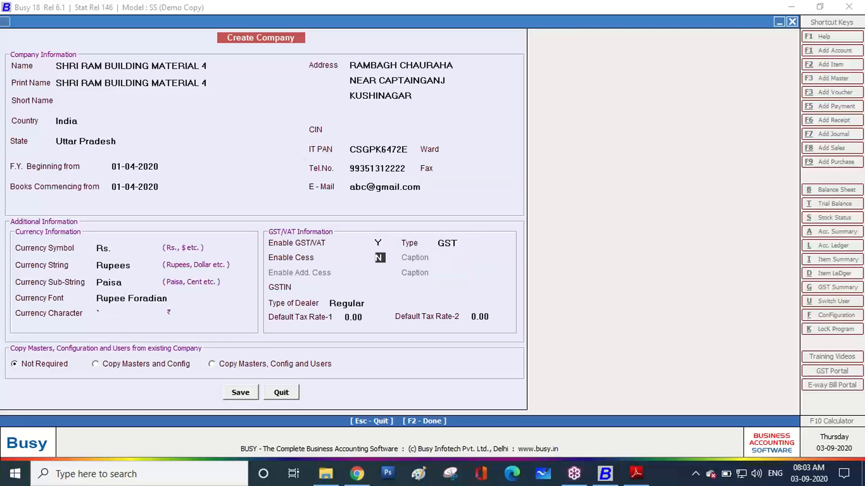
key("Return")
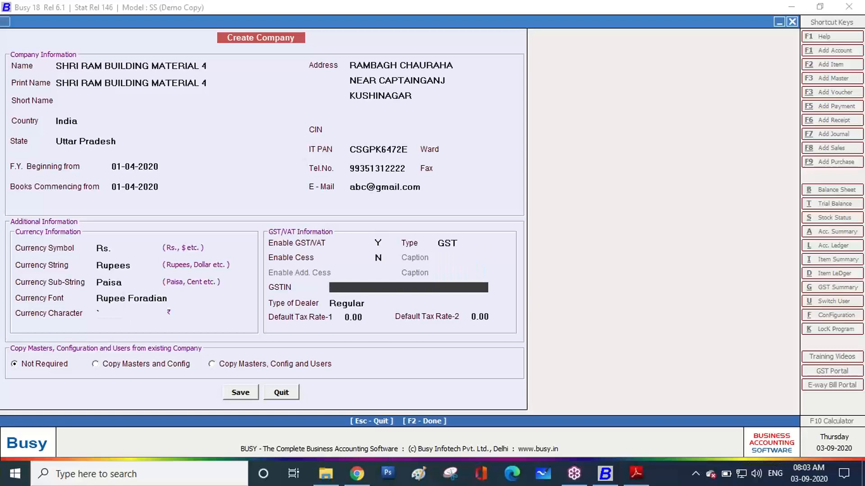
Copy the buyer's full GSTIN from the purchase invoice PDF into GSTIN, keeping Regular dealer type and default tax rates
left_click(636, 473)
left_click(203, 243)
left_click_drag(203, 244, 321, 246)
right_click(321, 247)
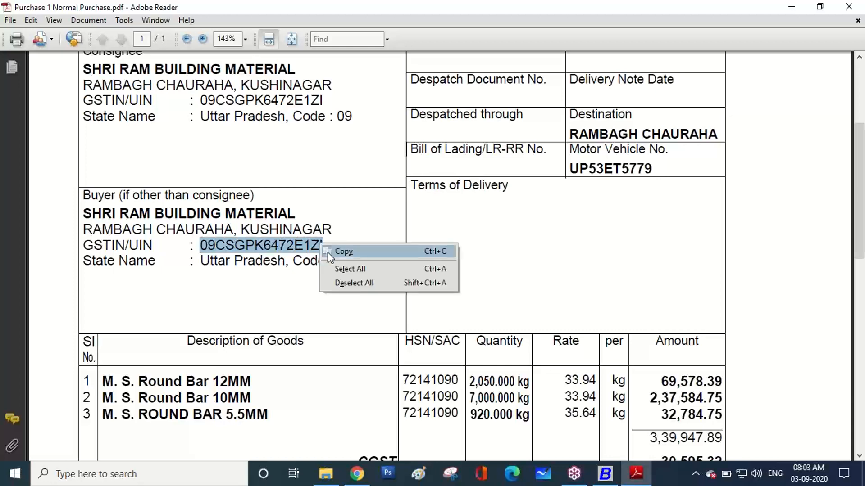
left_click(336, 251)
left_click(611, 475)
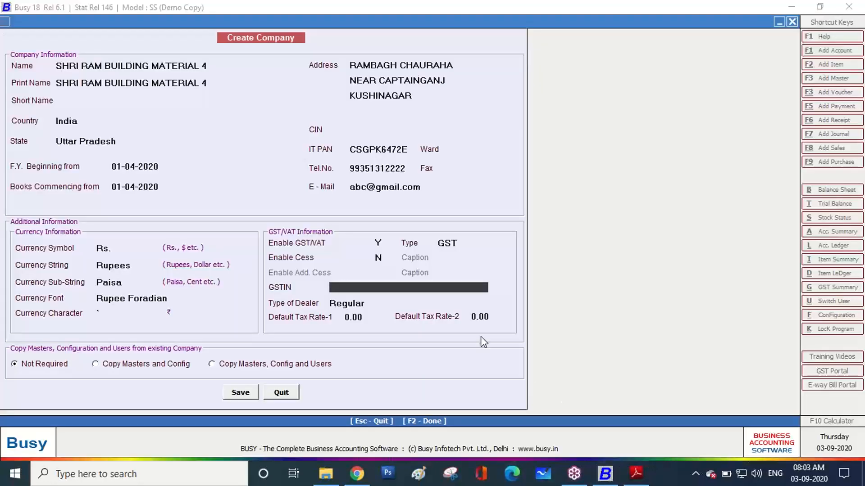
key("ctrl+v")
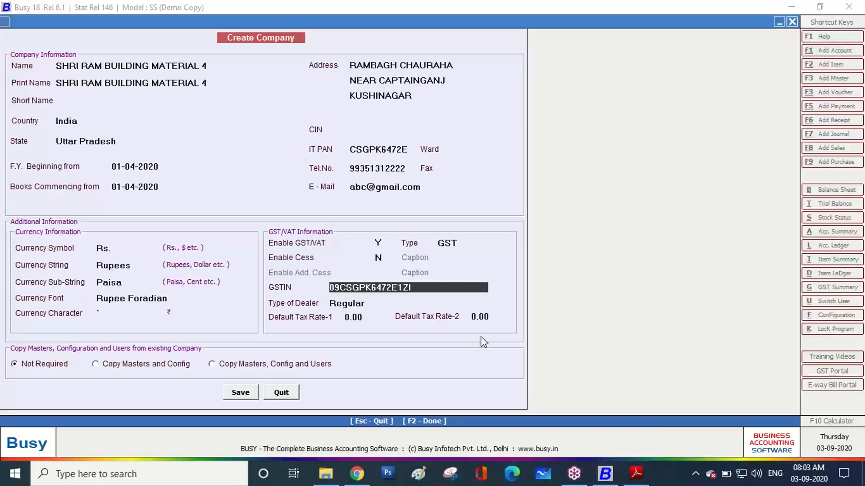
key("Return")
key("Return")
key("Return")
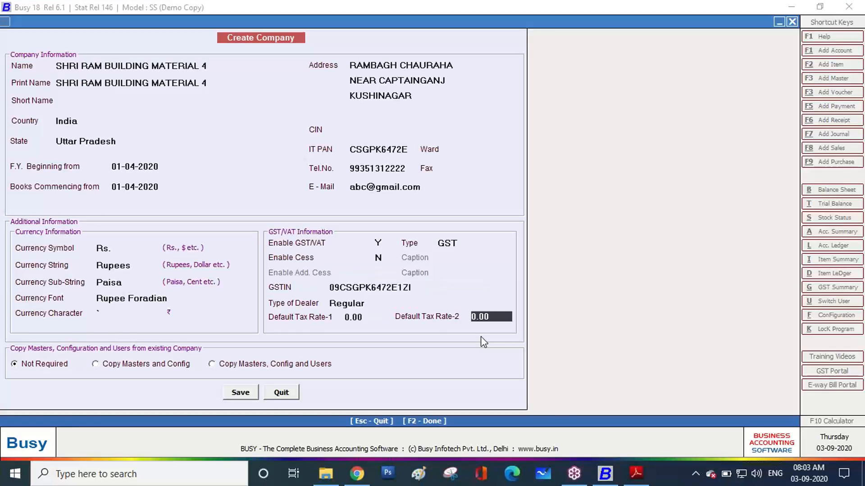
key("Return")
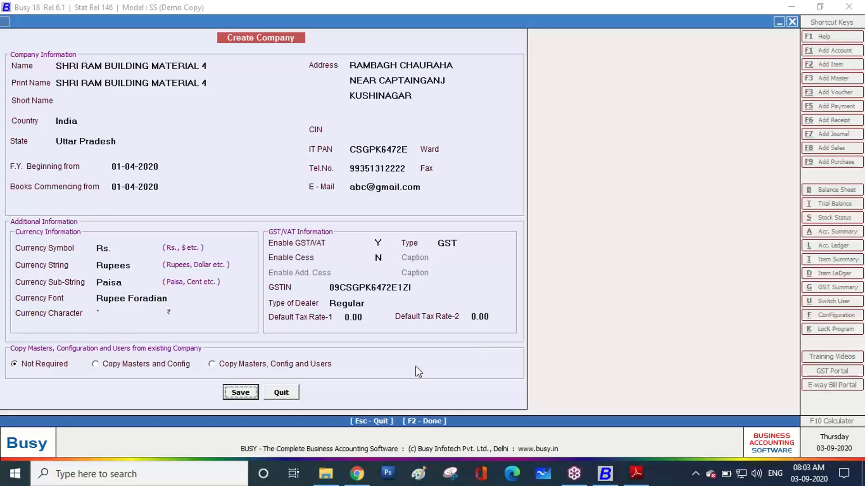
Save and confirm the new company information, letting the save run until the Congratulations dialog appears
left_click(229, 393)
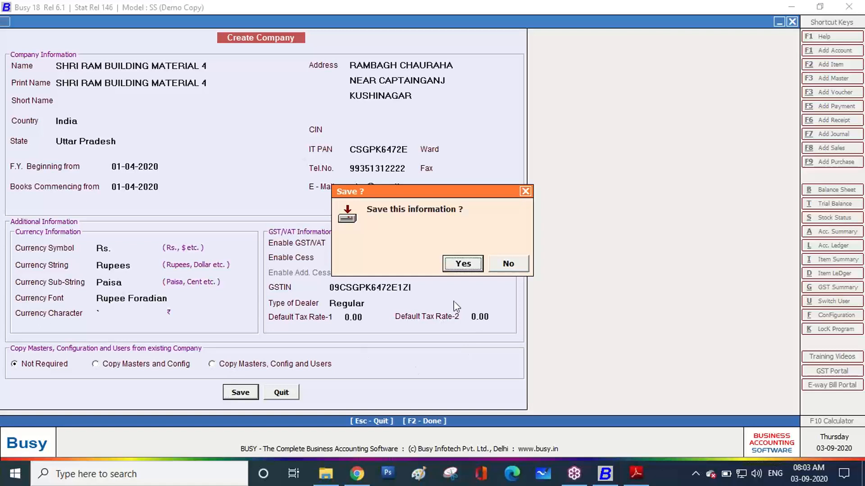
left_click(469, 263)
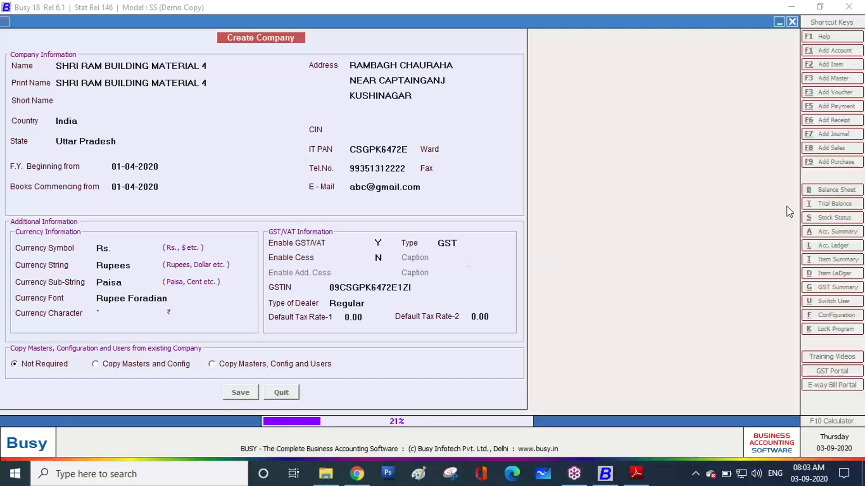
mouse_move(291, 436)
left_mouse_down()
mouse_move(250, 425)
mouse_move(350, 401)
mouse_move(518, 401)
mouse_move(541, 426)
mouse_move(433, 440)
mouse_move(285, 428)
left_mouse_up()
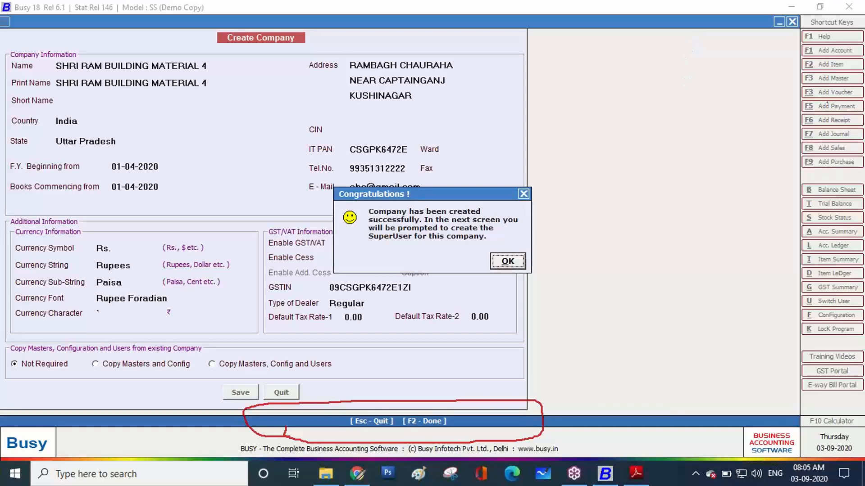
left_click(357, 474)
Open the GIT Education BUSY 4 group chat and start attaching a document
left_click(202, 11)
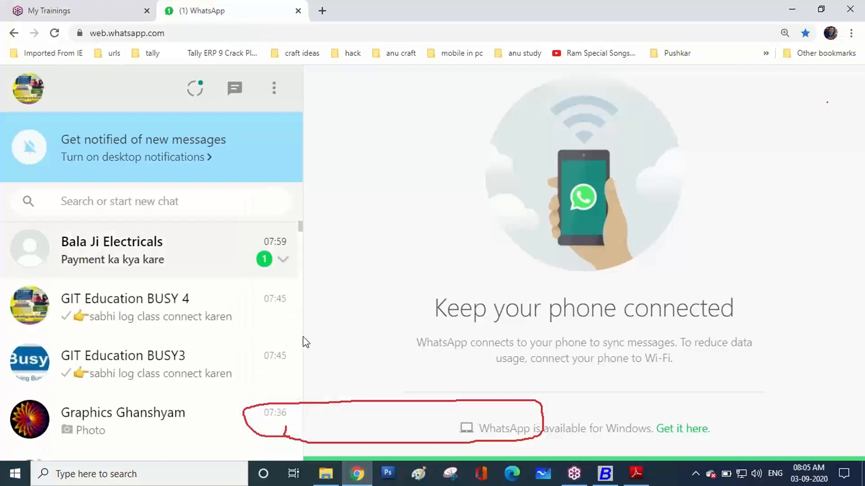
left_click(157, 260)
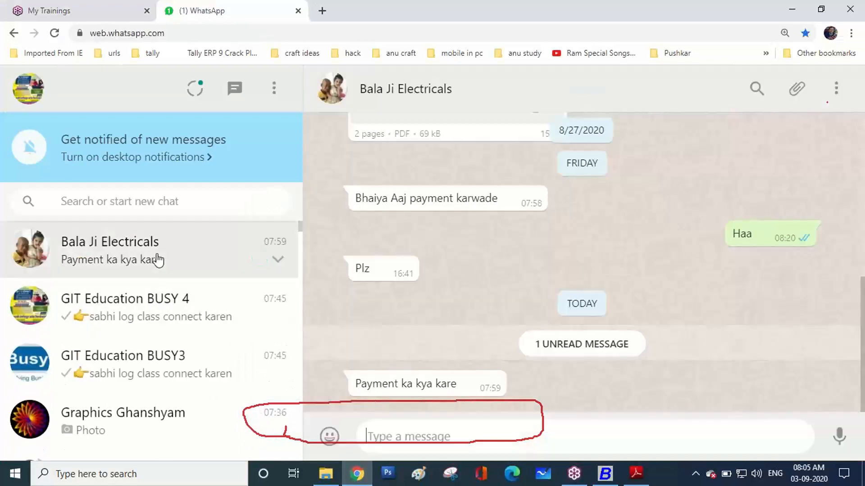
left_click(168, 317)
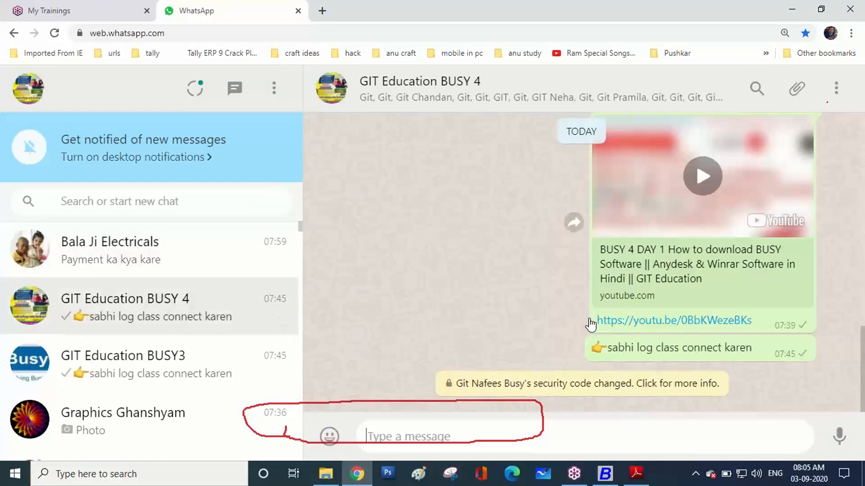
left_click(795, 90)
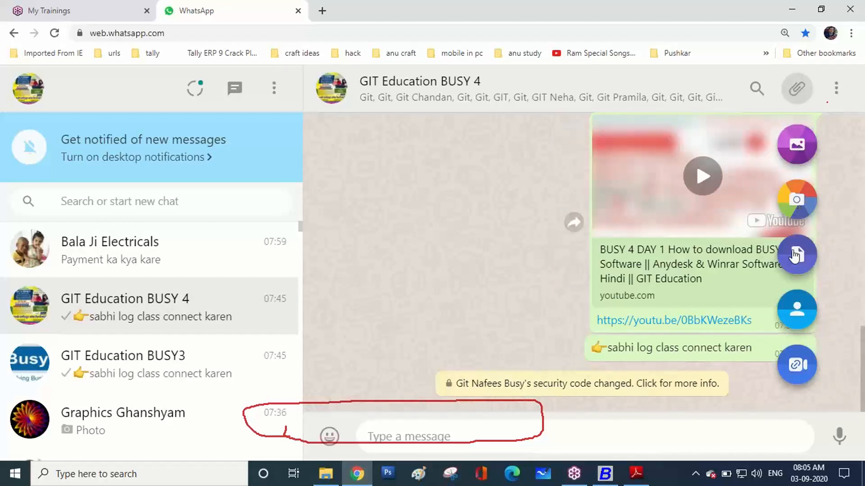
left_click(793, 254)
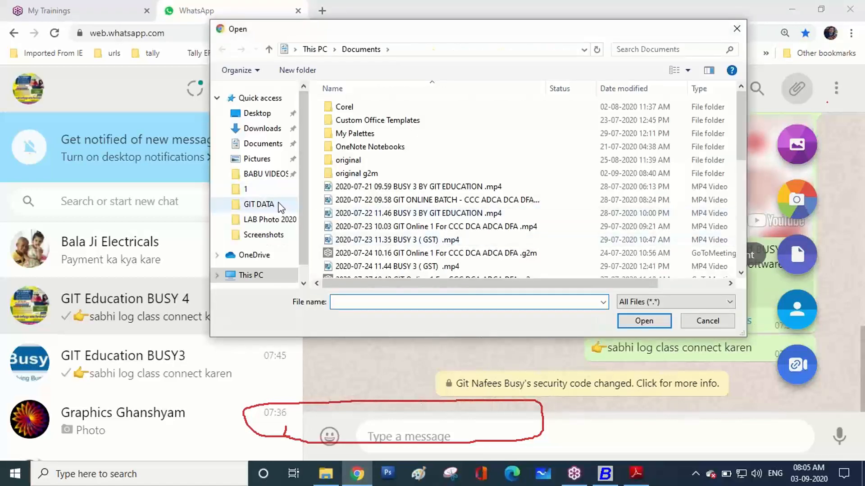
Attach Purchase 1 Normal Purchase.pdf from D:\Desktop\Busy OJT\Purchase Invoices and send it
scroll(301, 198, "down", 1)
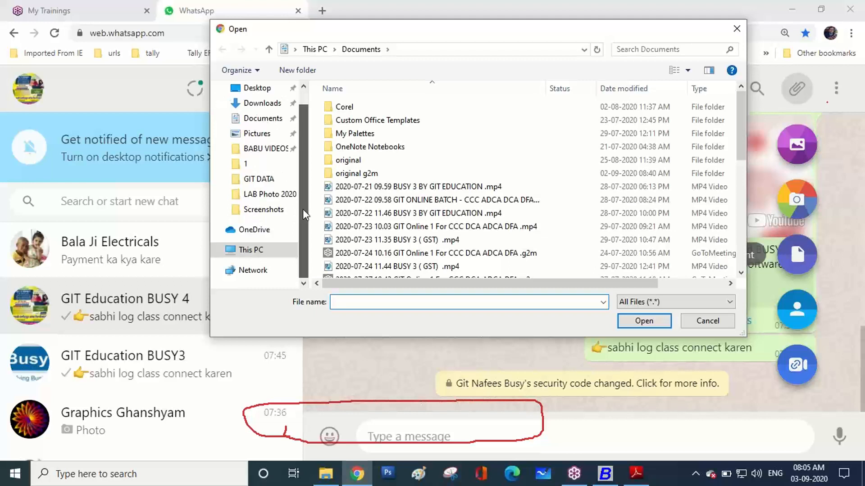
left_click(267, 251)
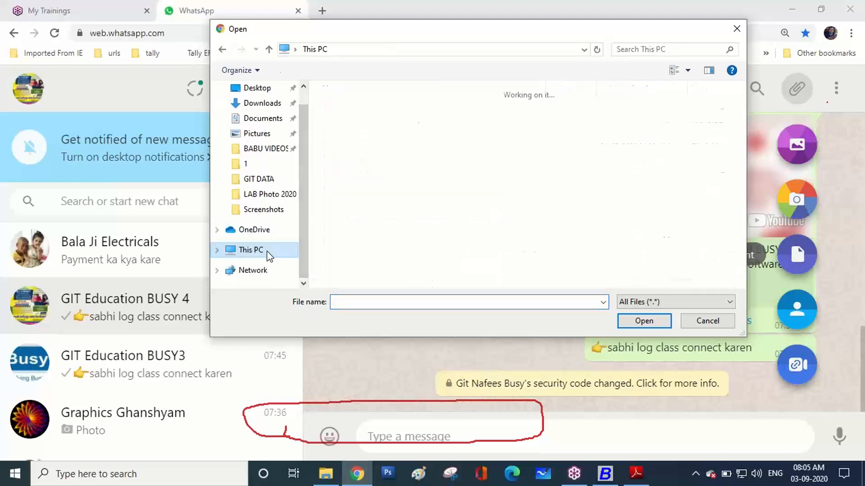
scroll(439, 259, "down", 1)
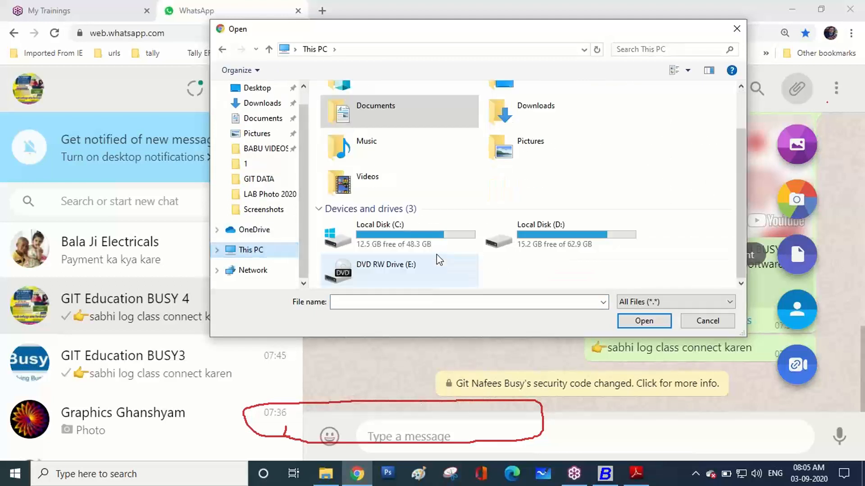
double_click(553, 244)
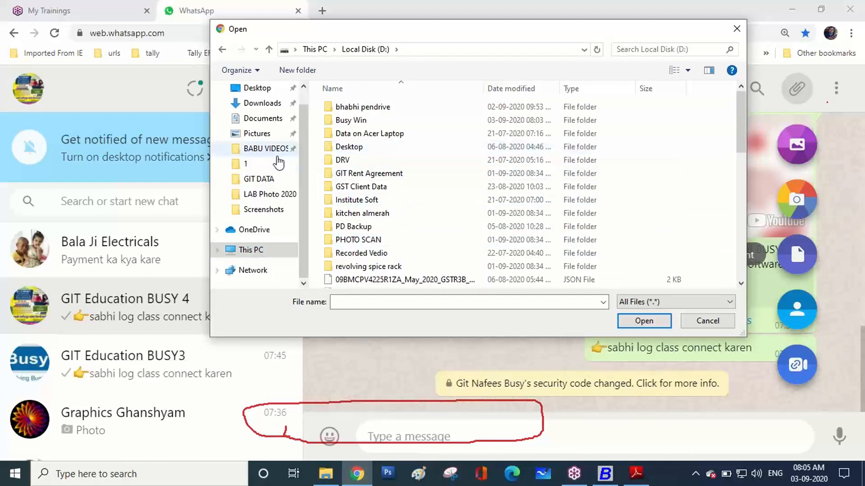
scroll(304, 200, "up", 1)
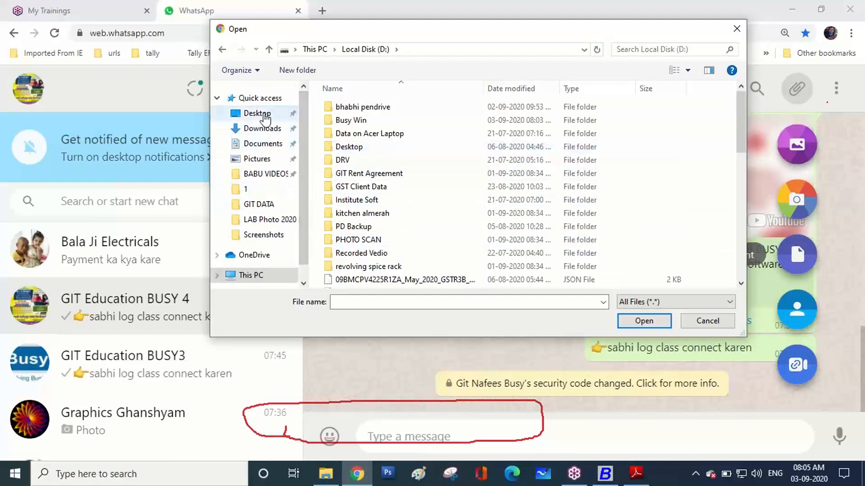
left_click(270, 114)
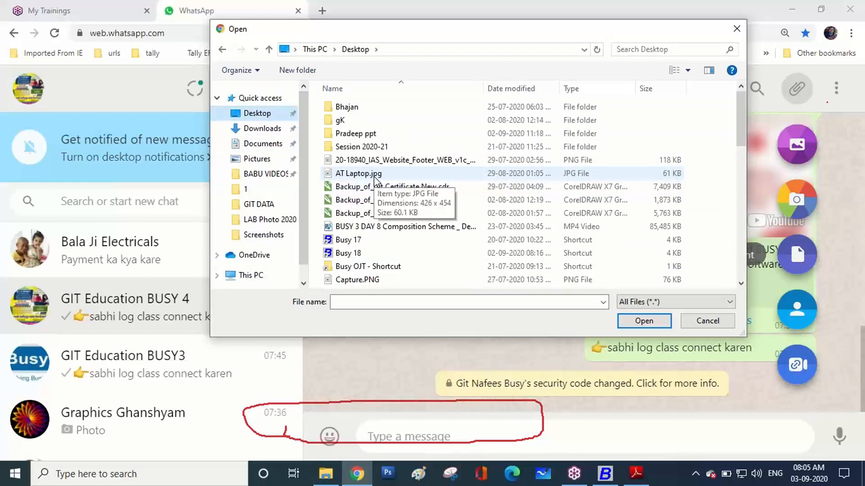
double_click(366, 269)
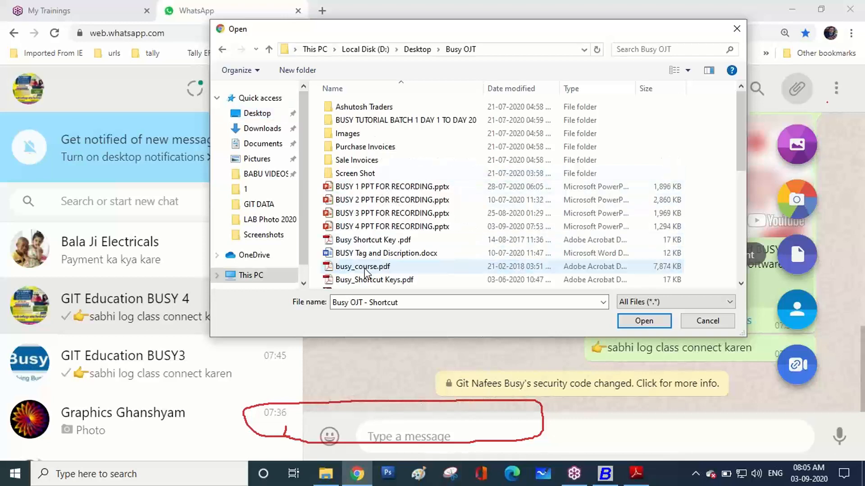
double_click(374, 148)
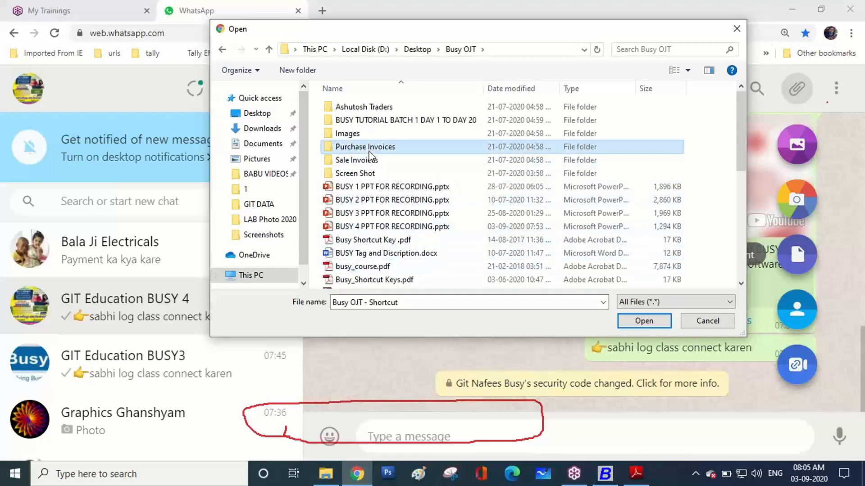
left_click(390, 106)
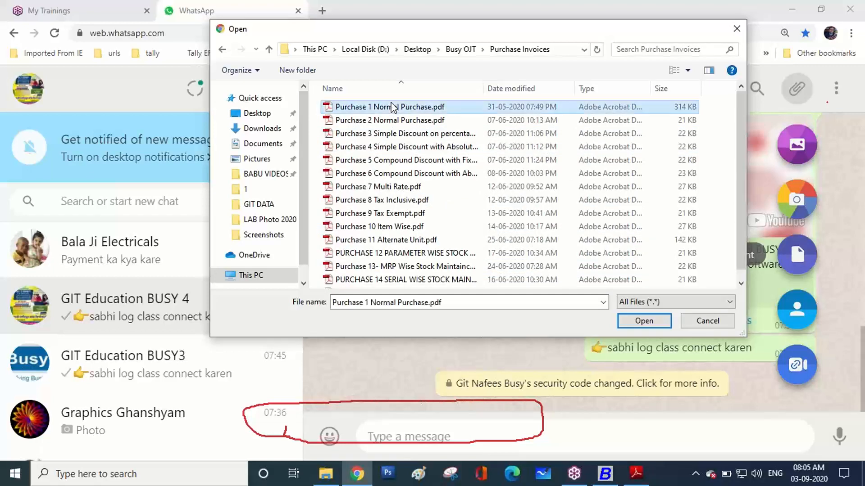
left_click(655, 321)
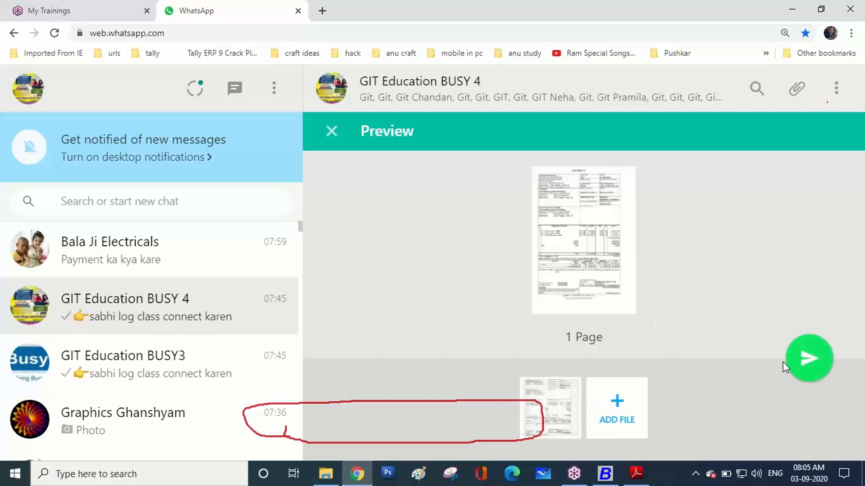
left_click(802, 358)
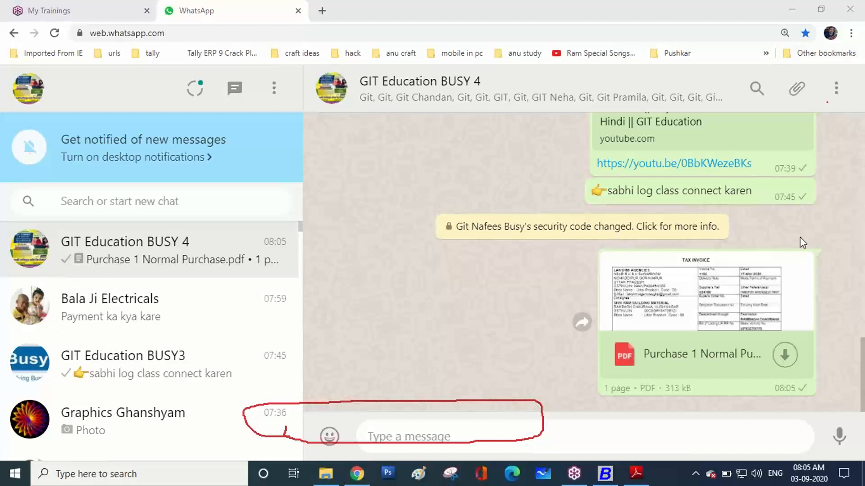
left_click(539, 193)
Dismiss the Congratulations message and save a SuperUser with its name, password and password recheck
left_click(614, 480)
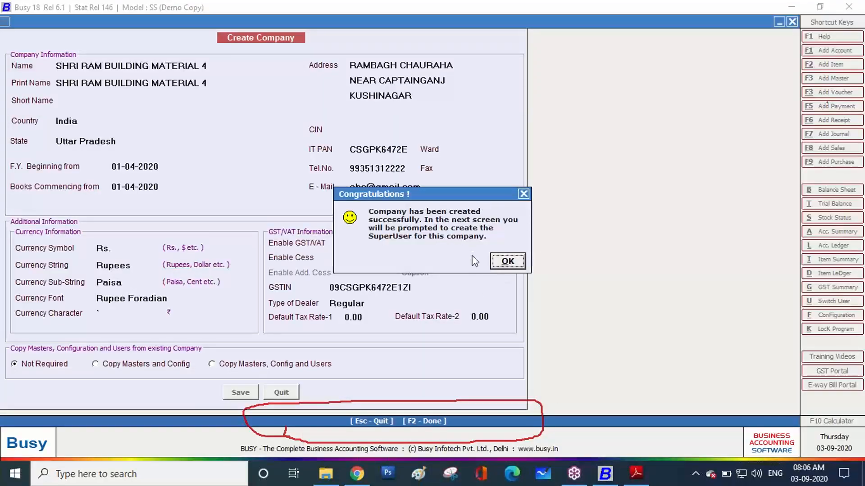
left_click(507, 263)
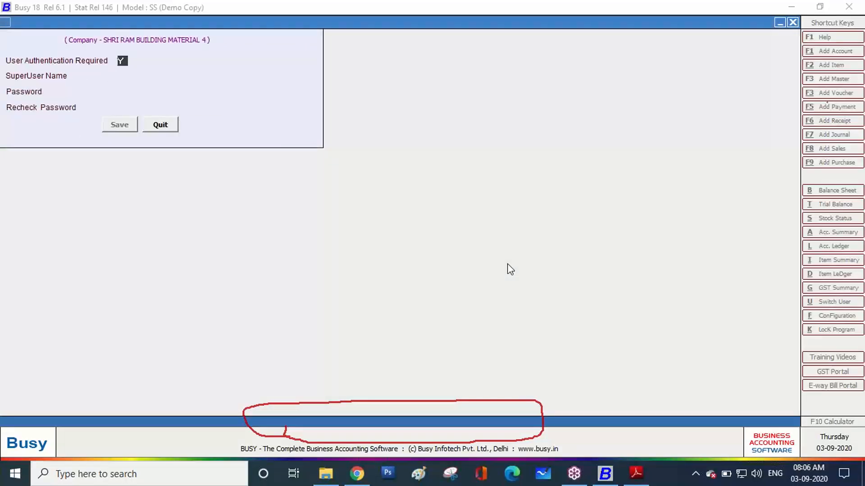
key("Return")
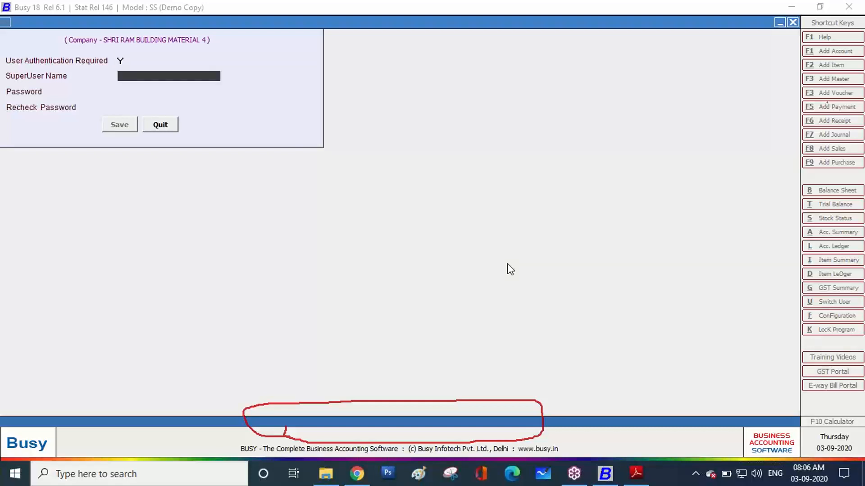
type("RA")
key("BackSpace")
key("BackSpace")
type("ram")
key("Return")
type("123")
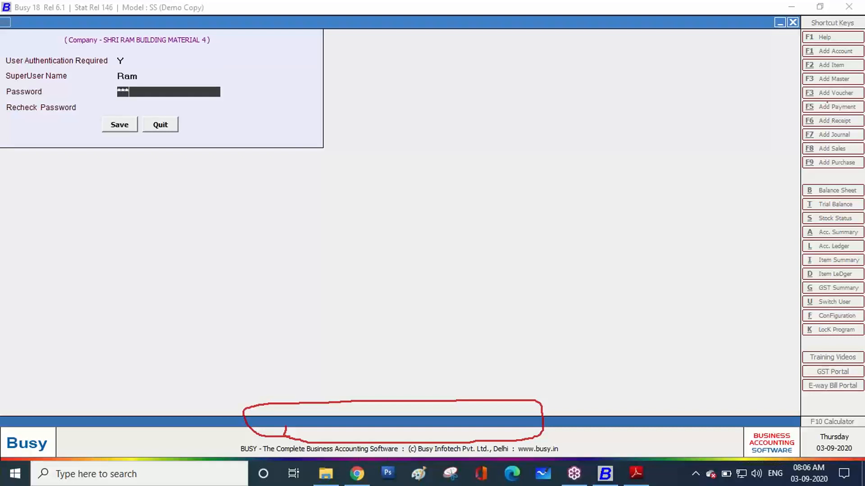
key("Return")
type("123")
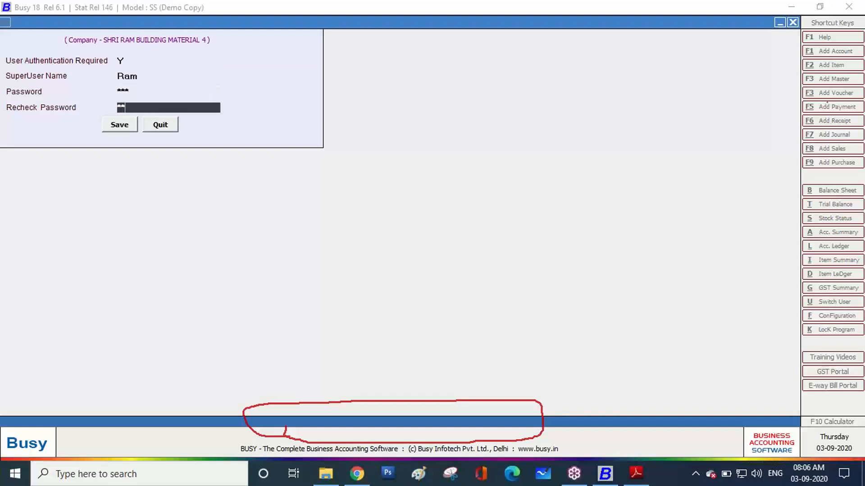
key("Return")
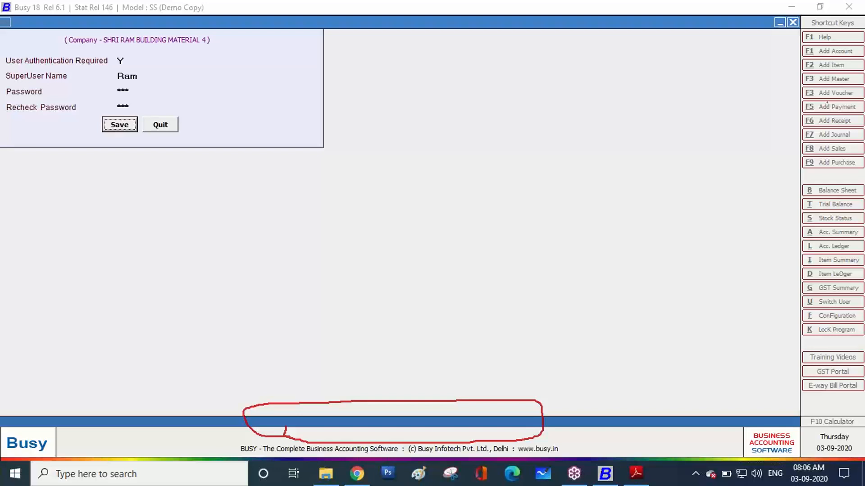
left_click(135, 126)
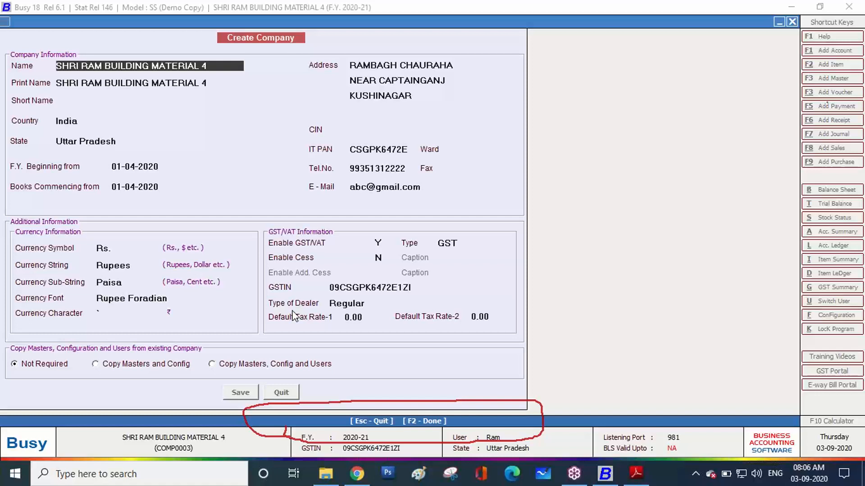
Accept the company details and leave the features and options screen
key("F2")
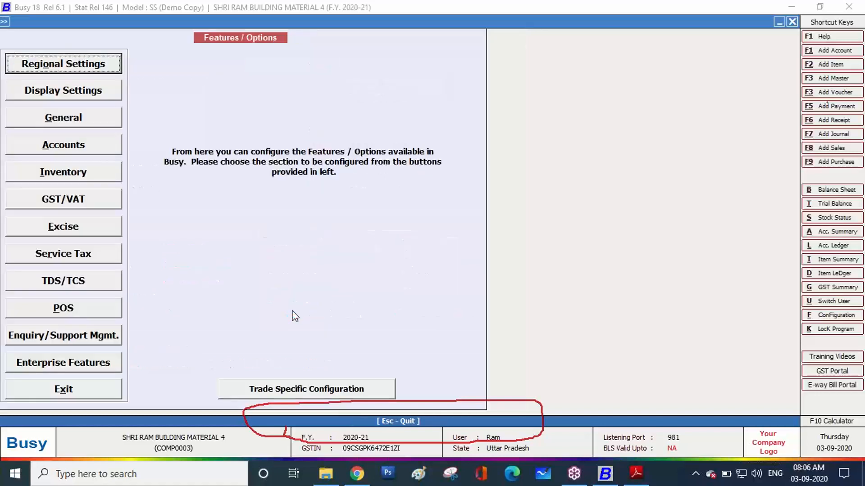
left_click(119, 393)
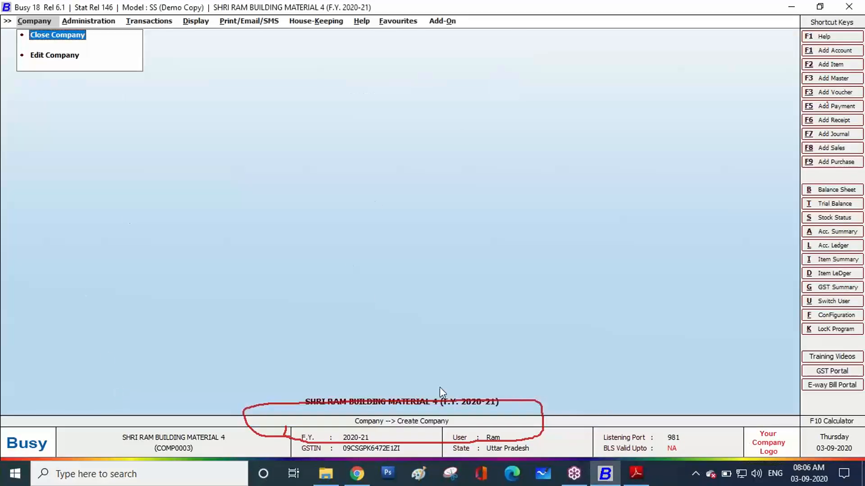
left_click(856, 181)
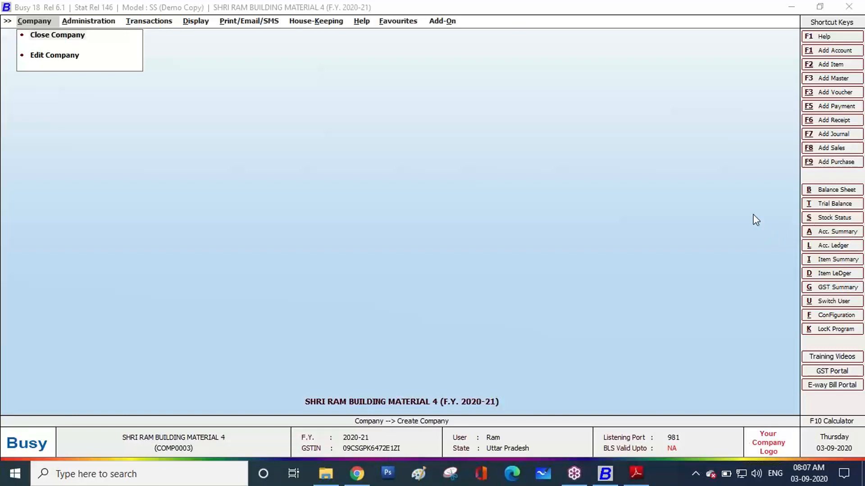
Draw red circles around the F.Y./GSTIN, user/state and listening port details in the status bar
left_click_drag(149, 455, 198, 453)
mouse_move(293, 439)
left_mouse_down()
mouse_move(304, 426)
mouse_move(367, 420)
mouse_move(407, 452)
mouse_move(334, 460)
mouse_move(279, 439)
left_mouse_up()
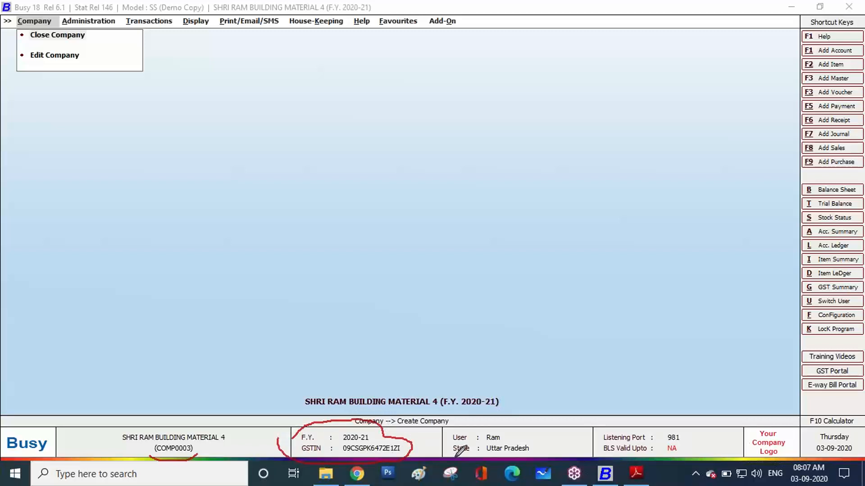
mouse_move(456, 455)
left_mouse_down()
mouse_move(455, 421)
mouse_move(568, 444)
mouse_move(446, 453)
left_mouse_up()
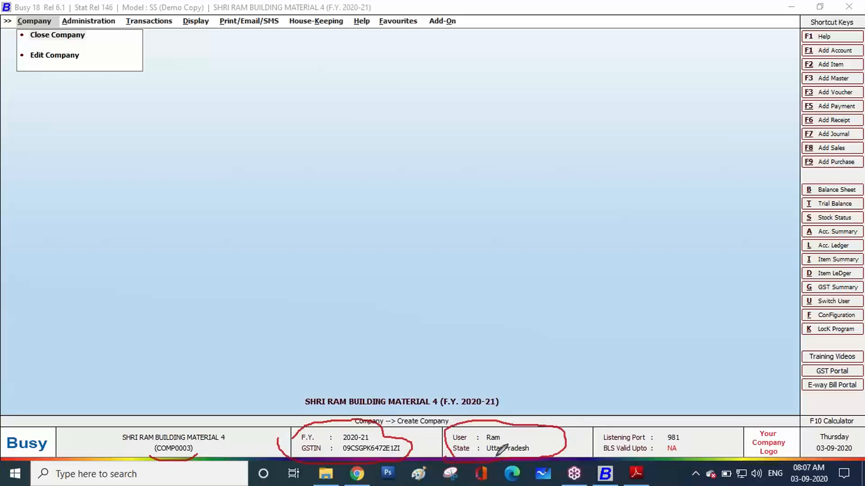
mouse_move(598, 453)
left_mouse_down()
mouse_move(633, 426)
mouse_move(697, 431)
mouse_move(635, 458)
mouse_move(585, 449)
left_mouse_up()
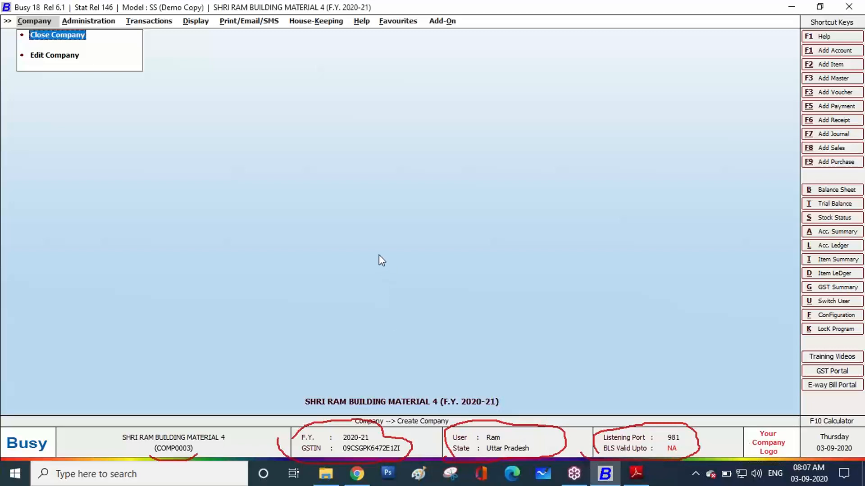
Close SHRI RAM BUILDING MATERIAL 4, exit BUSY, and open the most recent WhatsApp chat
key("Return")
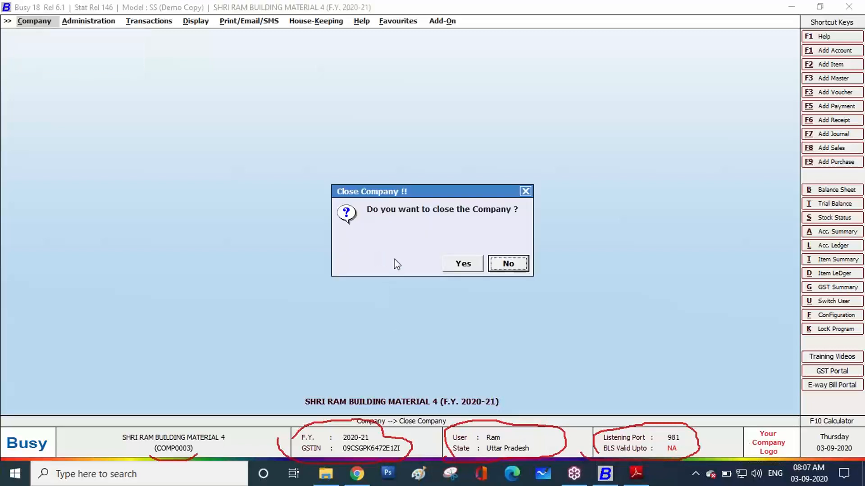
left_click(460, 264)
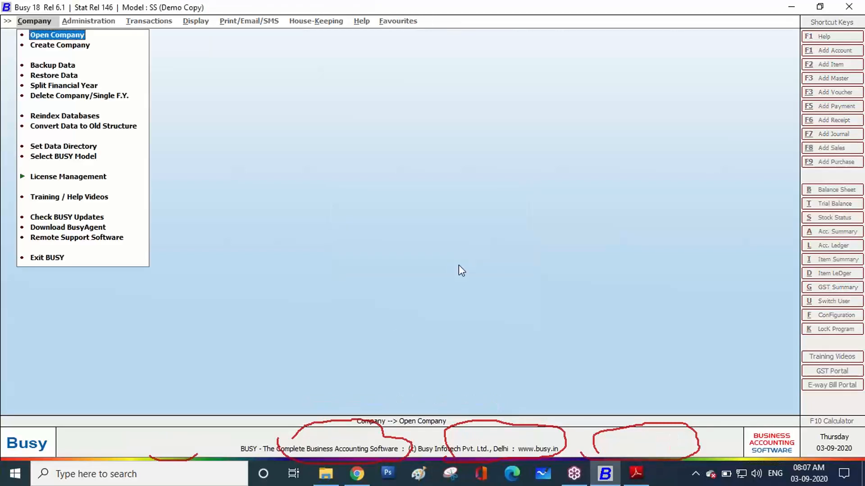
key("Escape")
key("Escape")
left_click(460, 264)
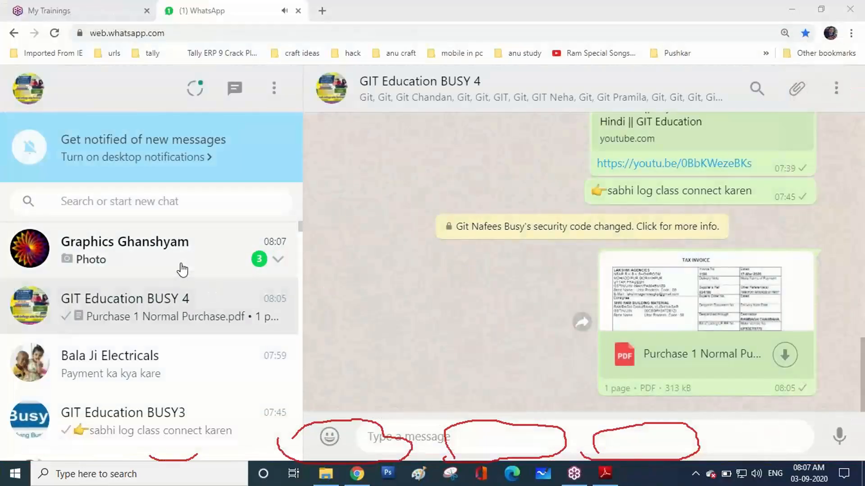
left_click(182, 270)
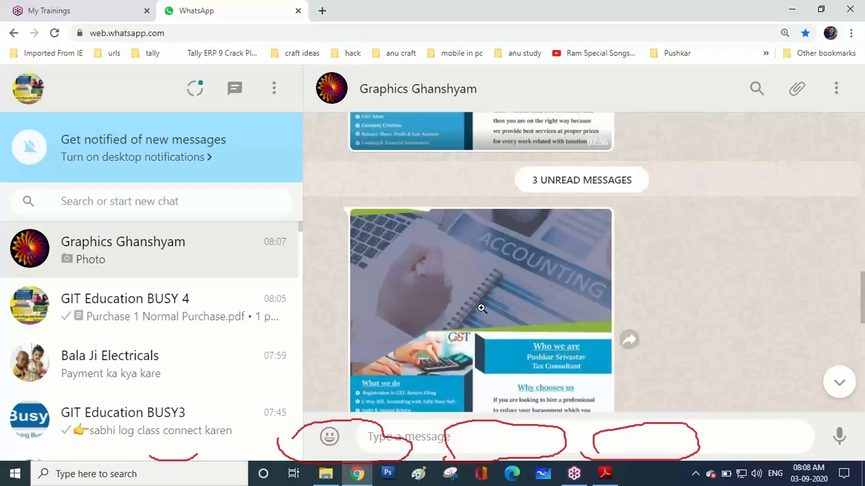
Open the shared GST services poster full-size, zoom in, then zoom back out
left_click(482, 308)
left_click(481, 309)
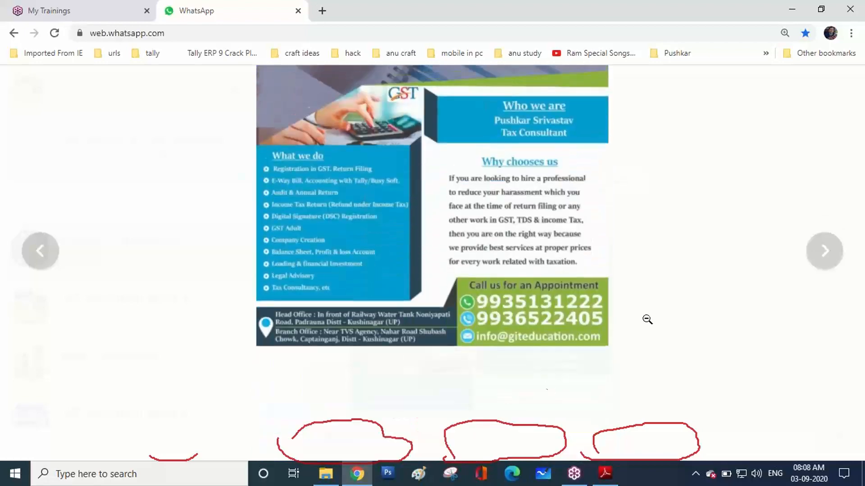
left_click(650, 286)
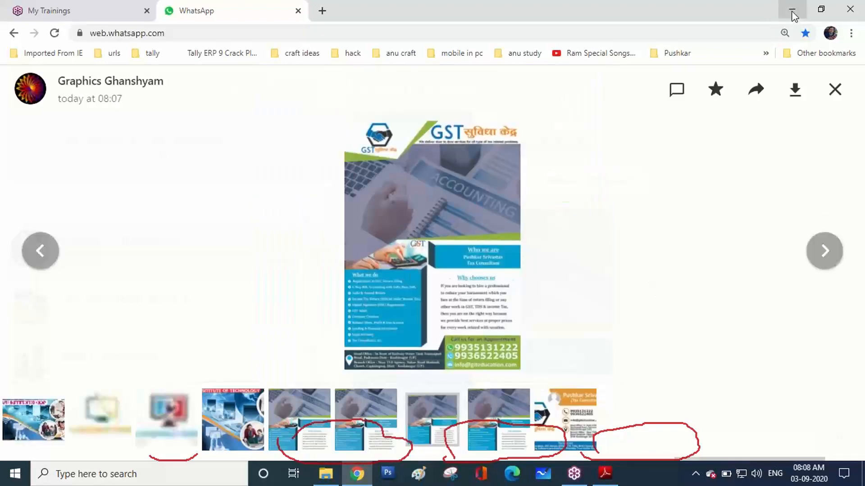
Minimize Chrome and Adobe Reader and close File Explorer
left_click(792, 11)
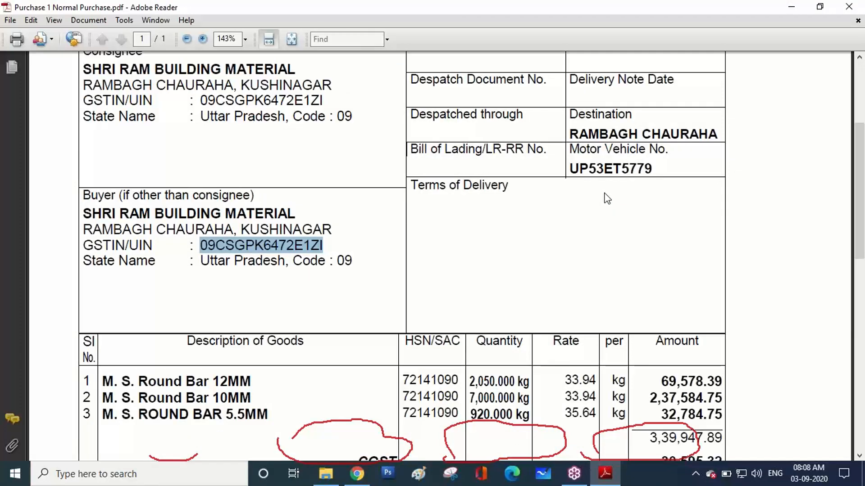
left_click(795, 10)
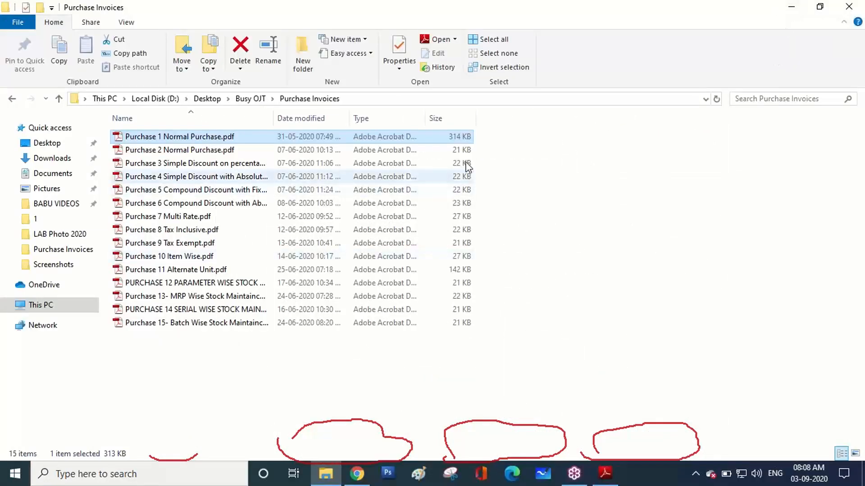
left_click(856, 4)
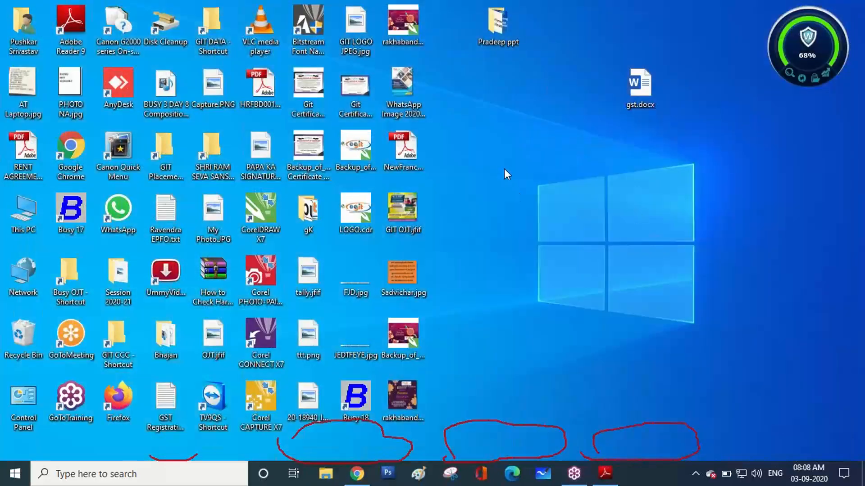
Refresh the desktop and launch Busy 18 from its desktop icon
right_click(504, 168)
left_click(525, 207)
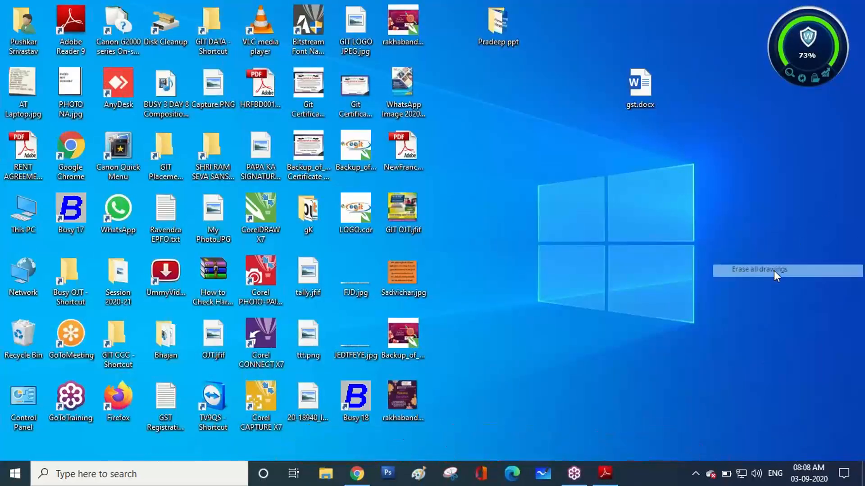
double_click(365, 405)
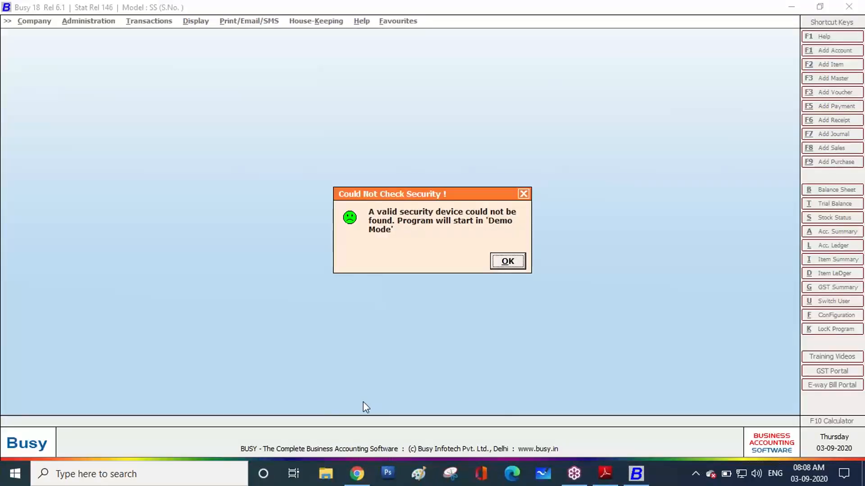
Dismiss the Demo Mode warning, select SHRI RAM BUILDING MATERIAL 4, and log in with the SuperUser name and password
key("Return")
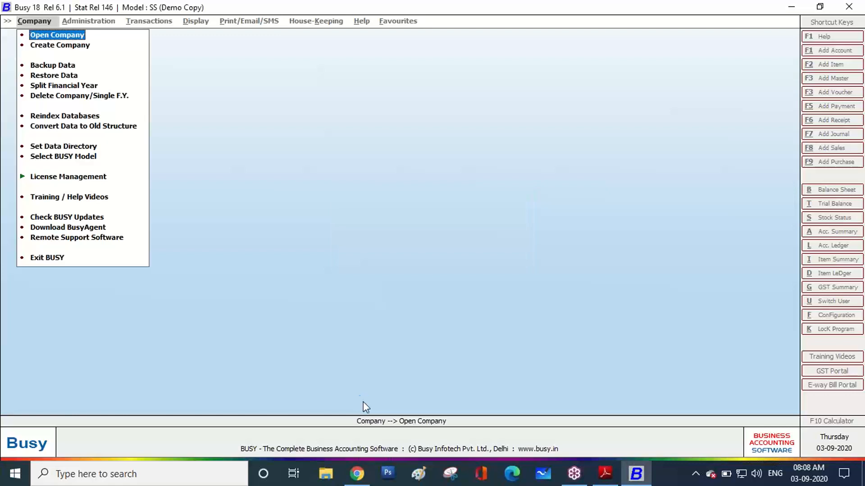
key("Return")
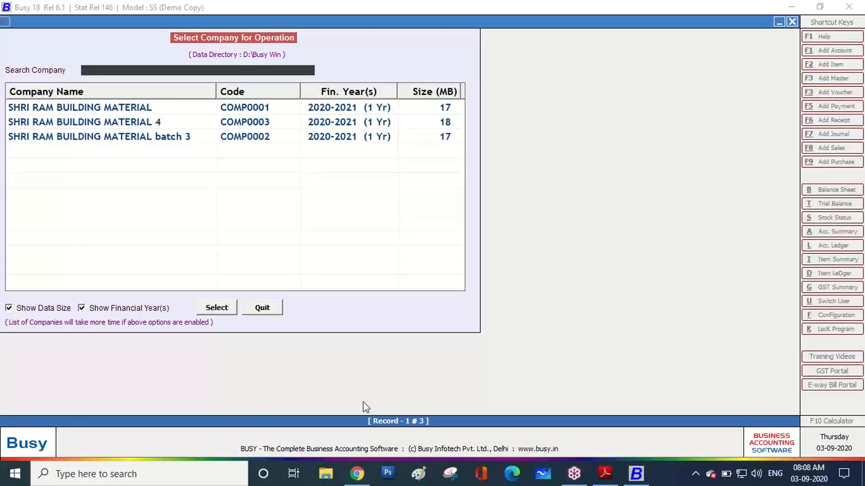
left_click(135, 121)
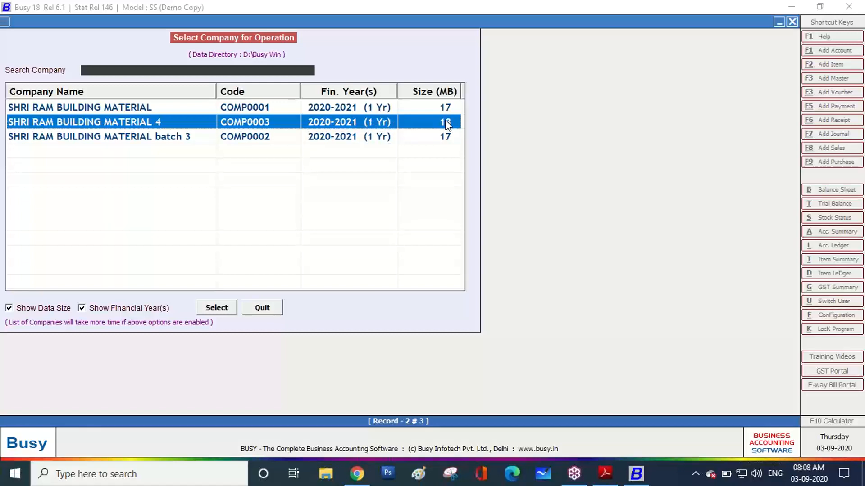
left_click(212, 310)
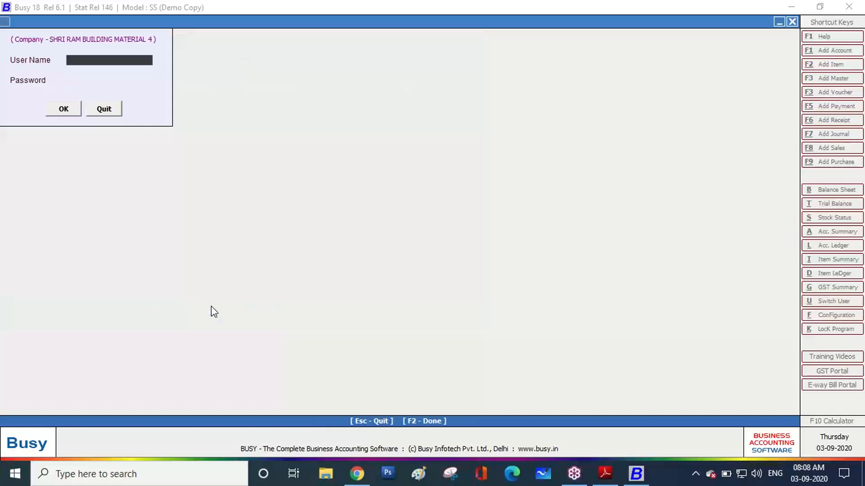
type("ram")
key("Return")
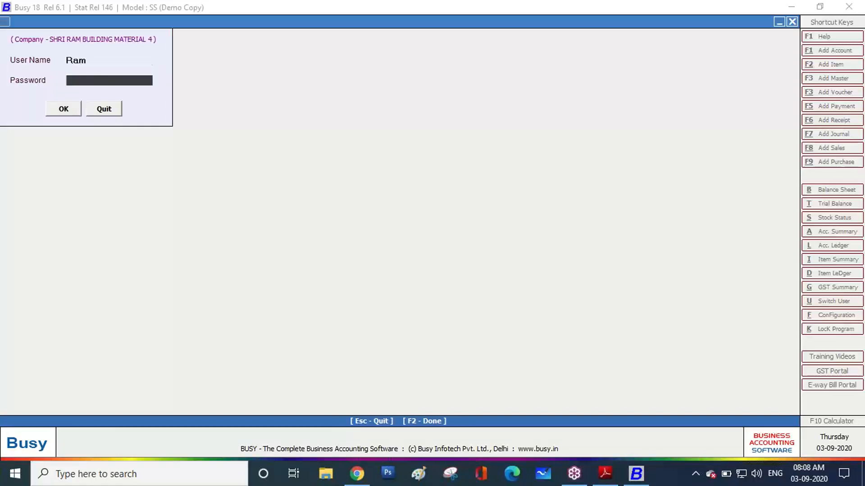
type("***")
key("Return")
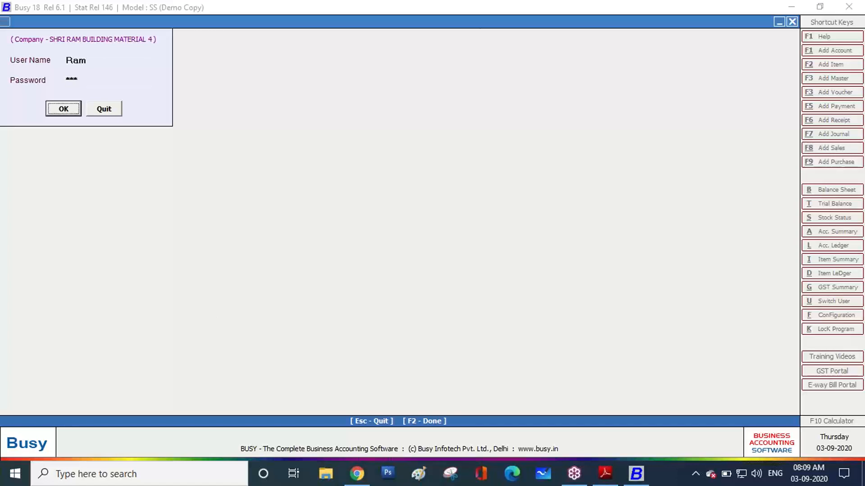
key("Return")
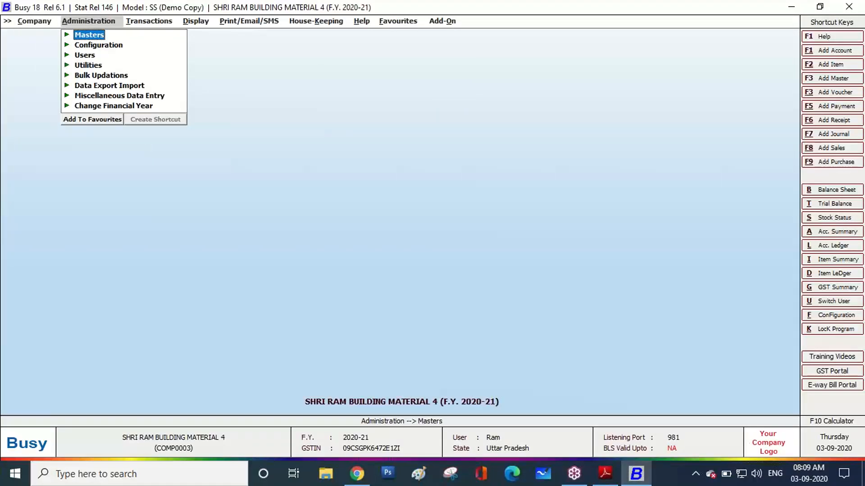
Confirm Yes to Close Company, then confirm Yes to Exit BUSY
key("Escape")
key("Escape")
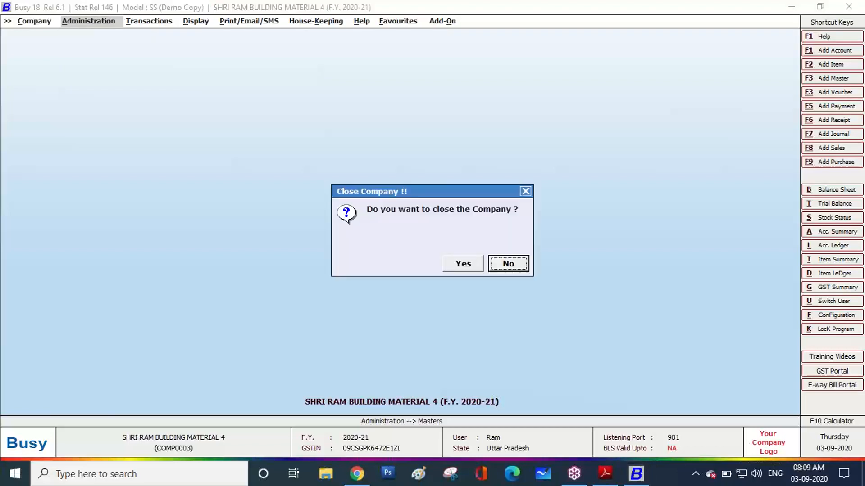
key("Left")
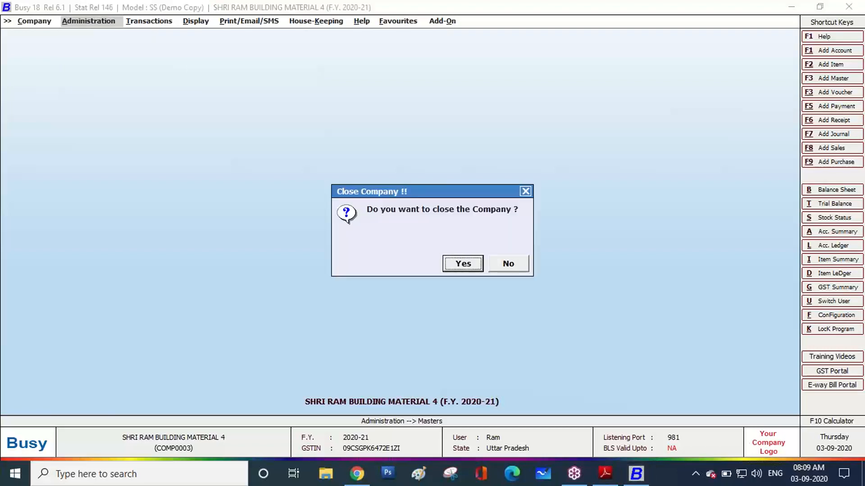
key("Return")
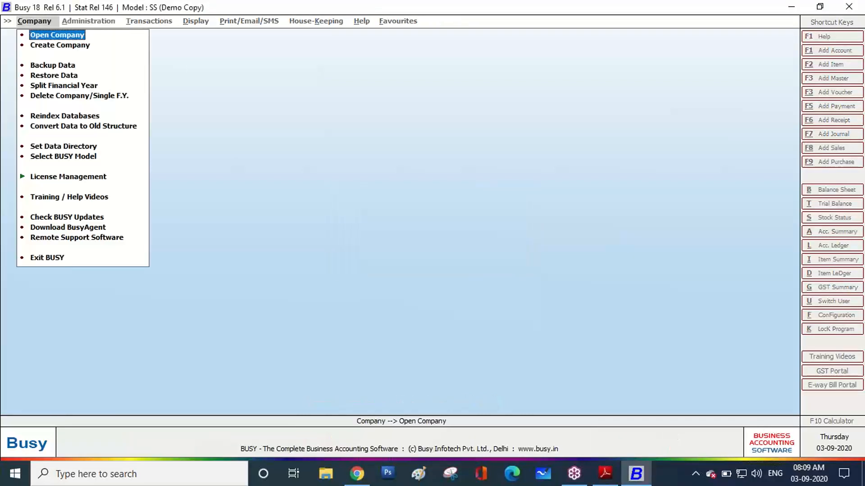
key("Escape")
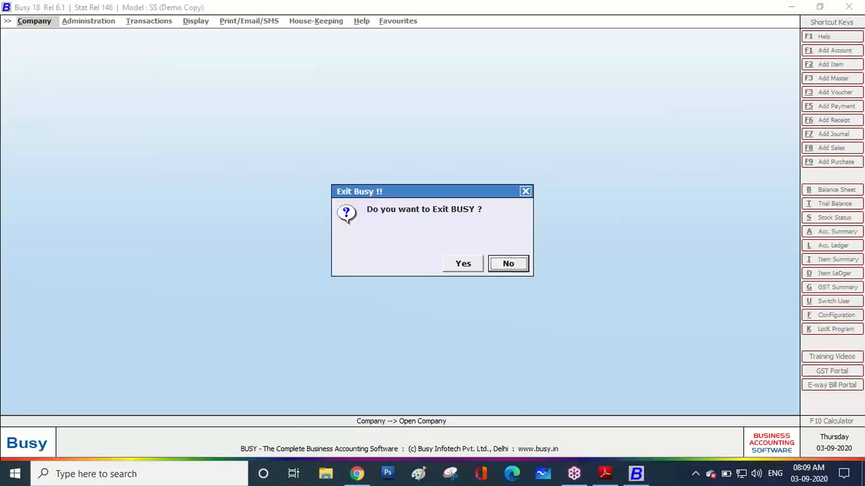
key("Left")
key("Return")
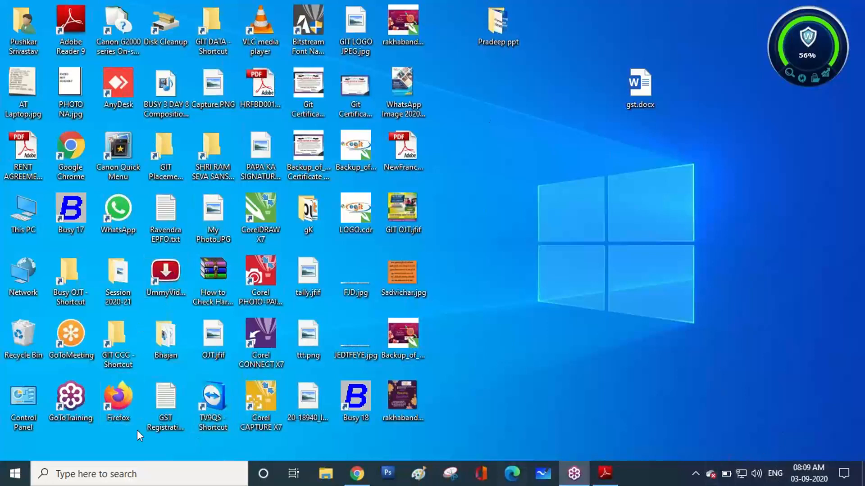
Check the My Trainings and WhatsApp tabs in Chrome, then return to the GoToTraining session
left_click(346, 479)
left_click(56, 4)
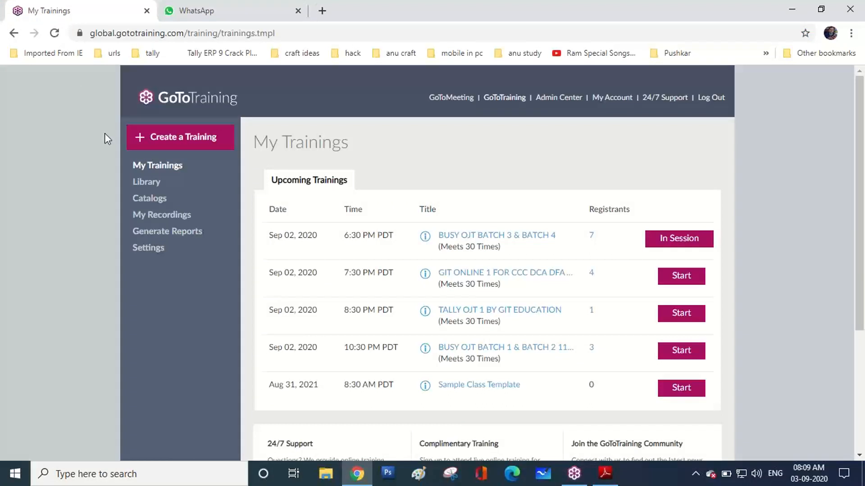
left_click(200, 8)
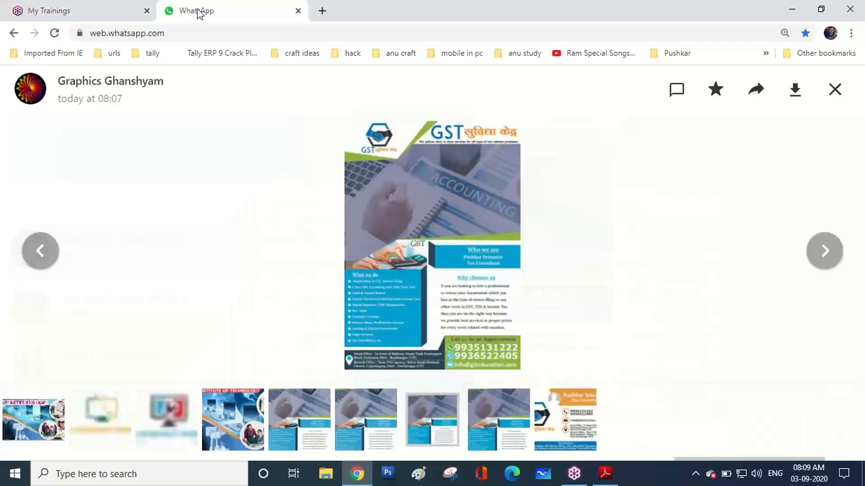
left_click(574, 474)
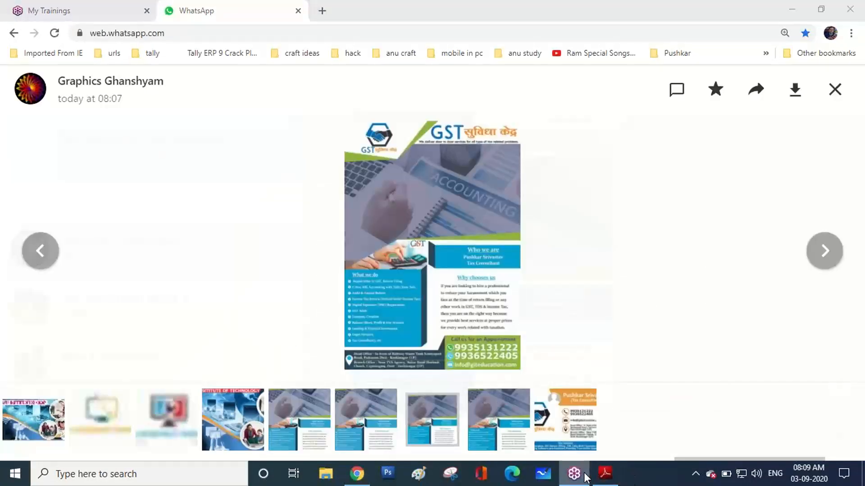